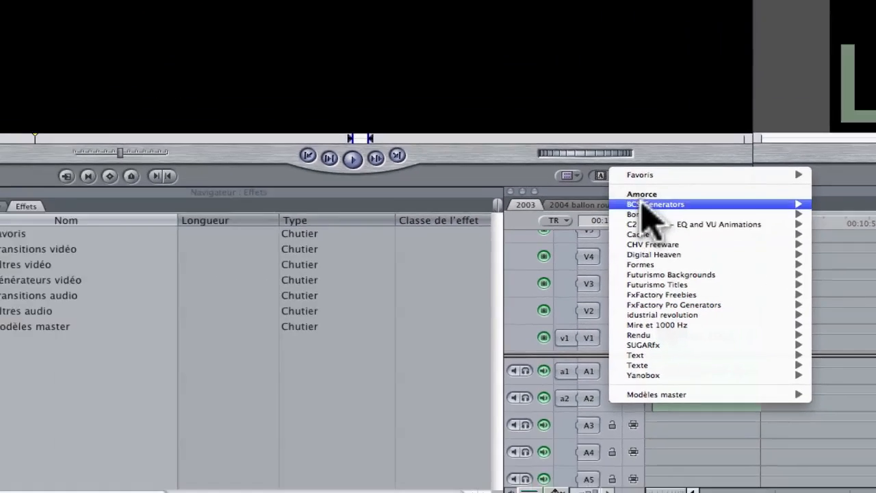
Step: Expand the Générateurs vidéo bin in the effects browser and load the Amorce generator in the viewer
left_click(301, 315)
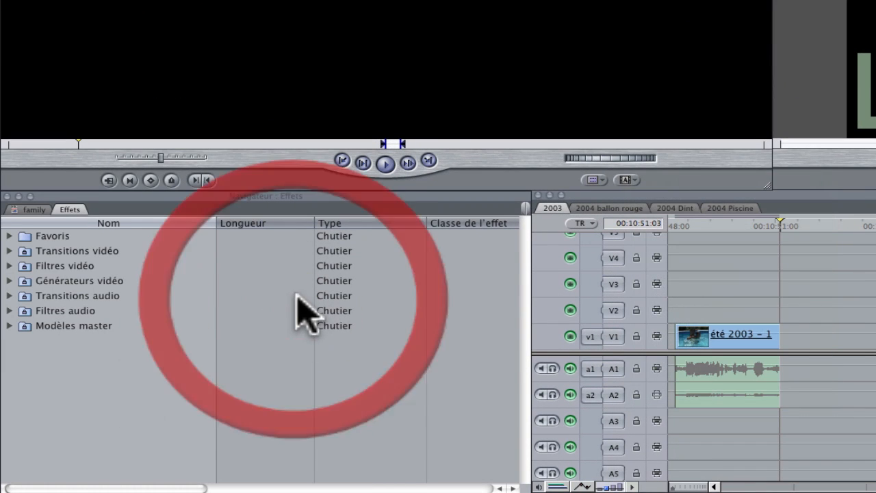
left_click(10, 284)
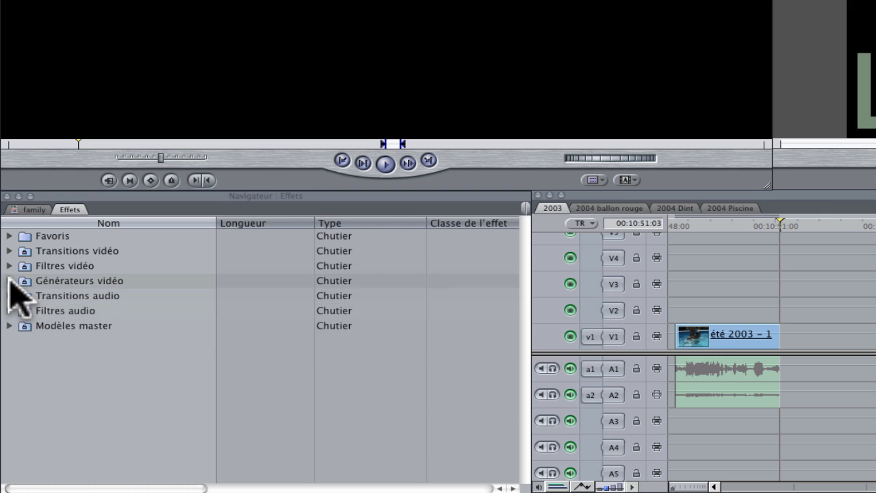
left_click(10, 281)
left_click(54, 295)
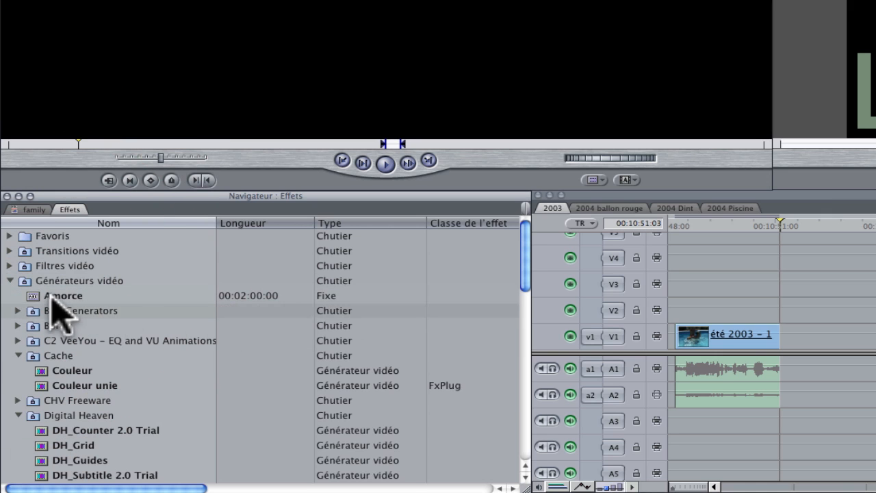
double_click(33, 297)
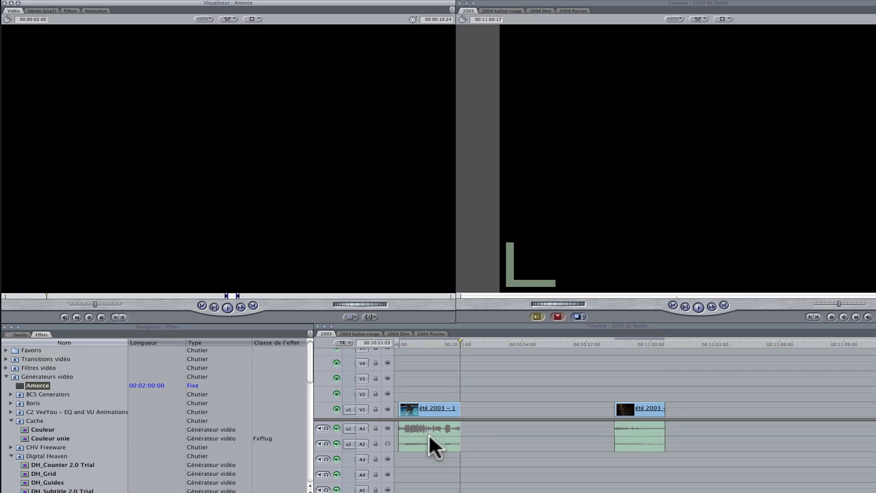
Step: Overwrite the 2-second Amorce clip onto V1 at 00:10:51:03 and extend its end to the following clip to fill the gap
left_click(31, 19)
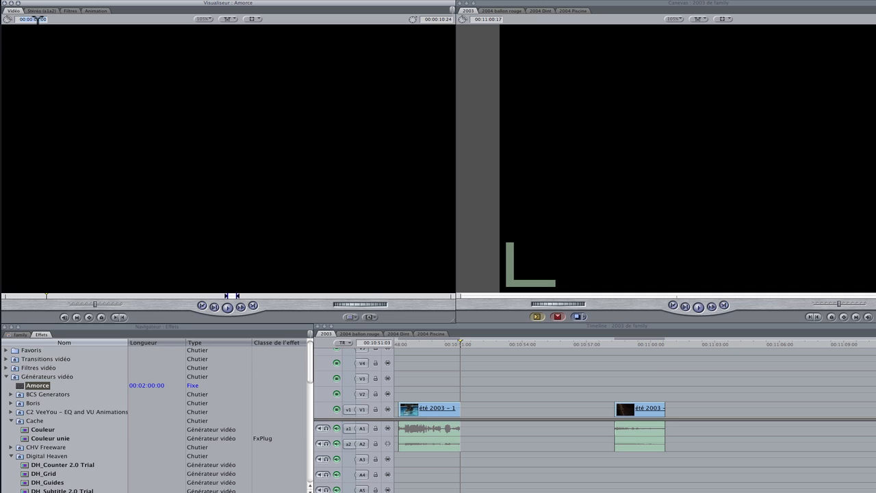
left_click(557, 317)
left_click(515, 410)
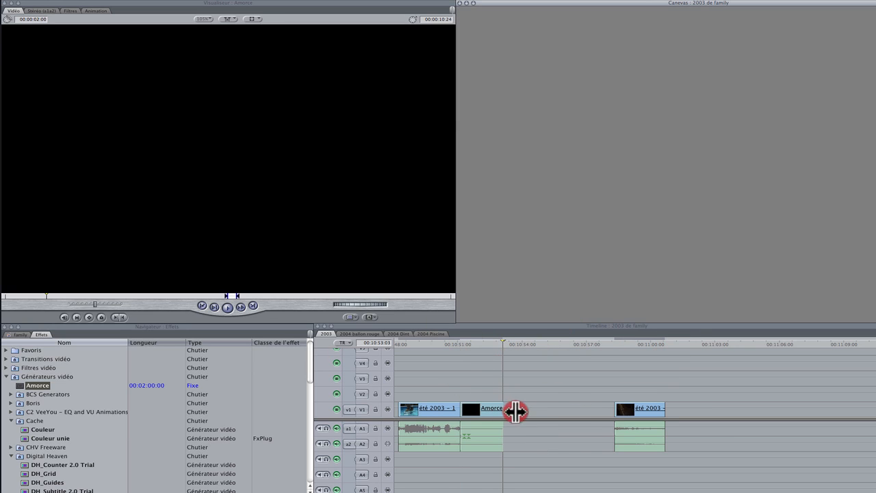
left_click_drag(514, 411, 614, 414)
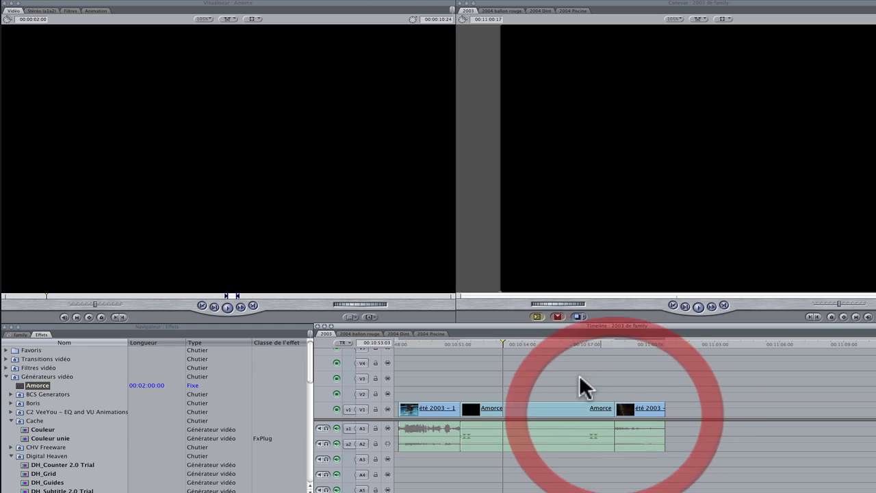
Step: Play the sequence across the cut from the swimming pool clip into the Amorce clip
left_click(446, 344)
key("space")
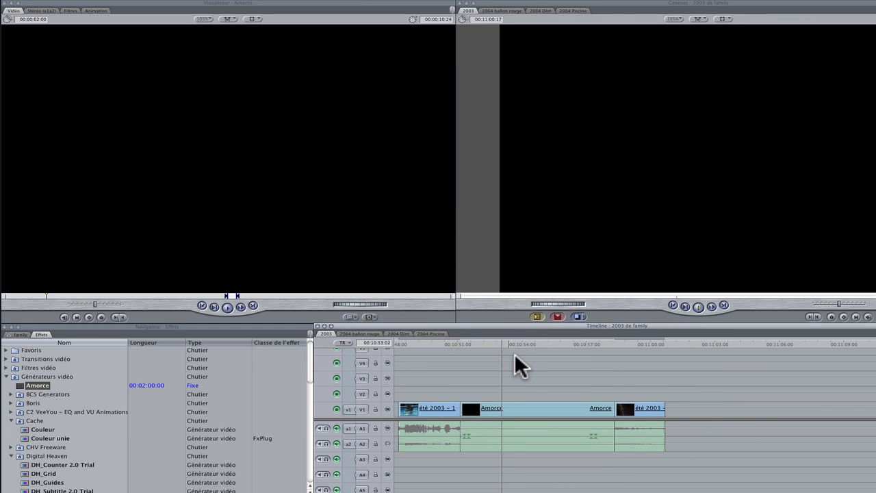
key("space")
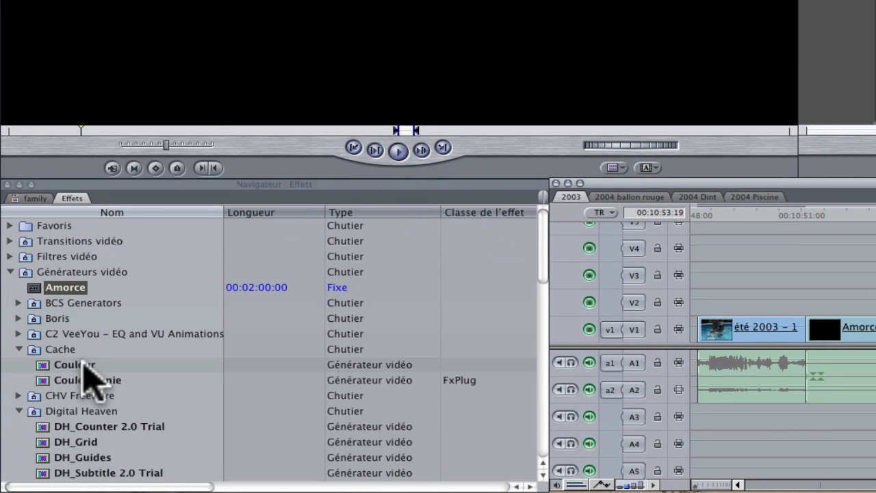
Step: Move the playhead to the sequence start and load Mire et 1000 Hz (PAL) from the Mire et 1000 Hz bin in the viewer
left_click_drag(539, 262, 521, 354)
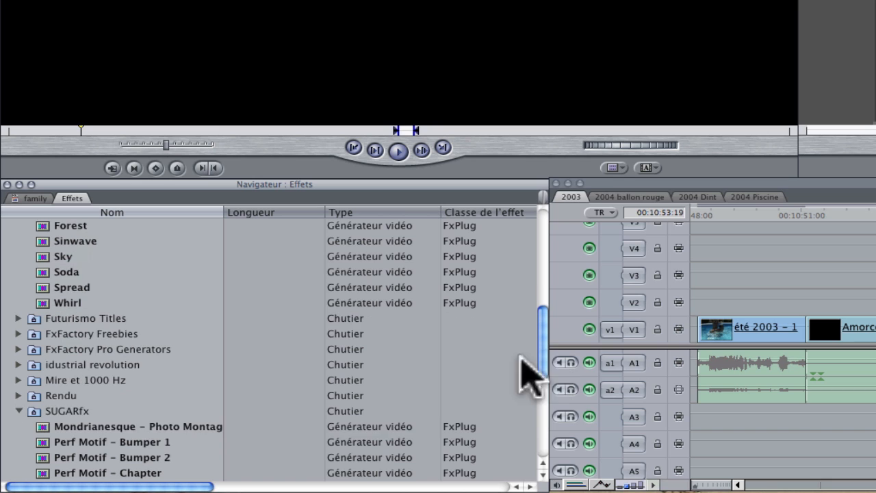
left_click(18, 380)
left_click_drag(41, 426, 662, 416)
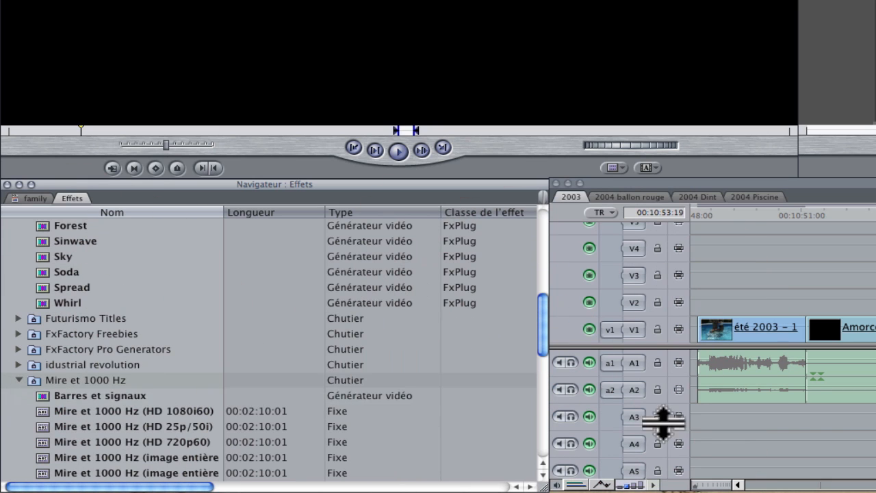
left_click(804, 130)
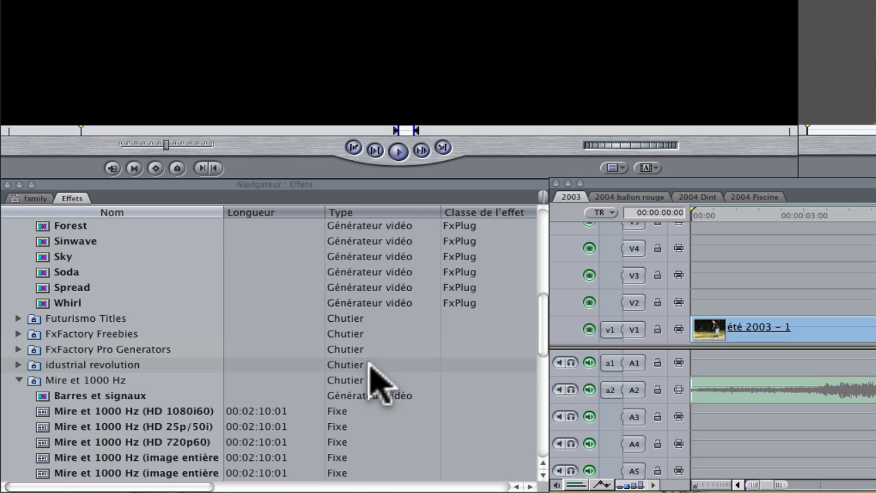
left_click_drag(541, 338, 543, 363)
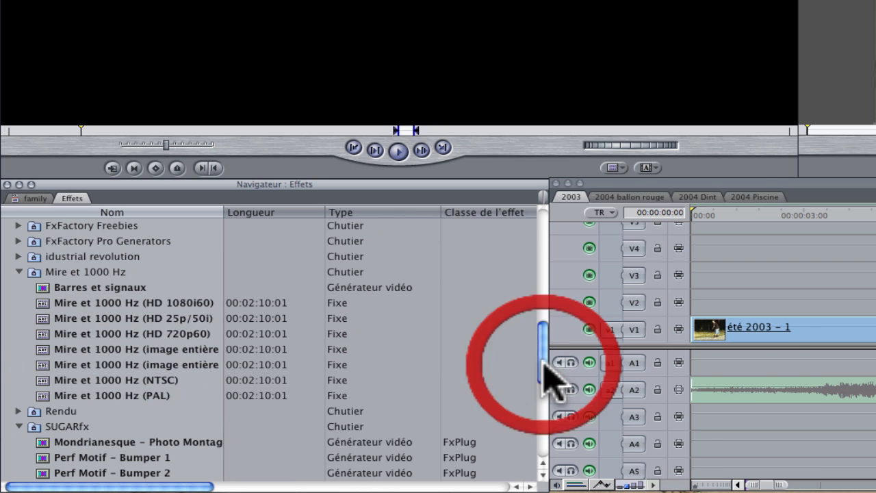
double_click(43, 397)
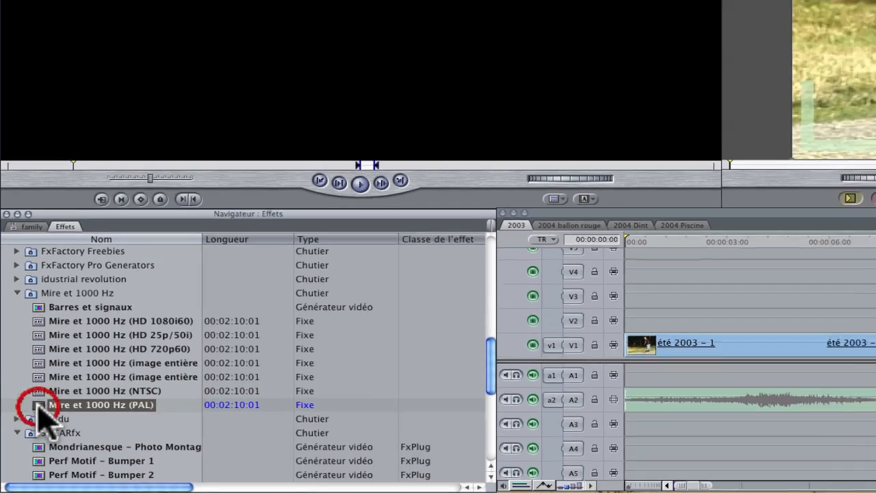
Step: Insert the 10-second PAL test pattern before the first clip of the sequence, after trying and undoing an overwrite edit
key("F10")
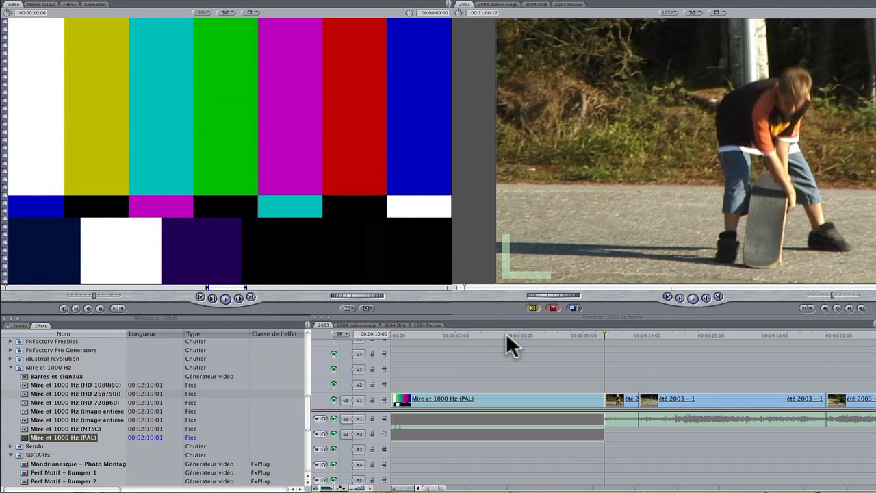
key("super+z")
left_click(532, 308)
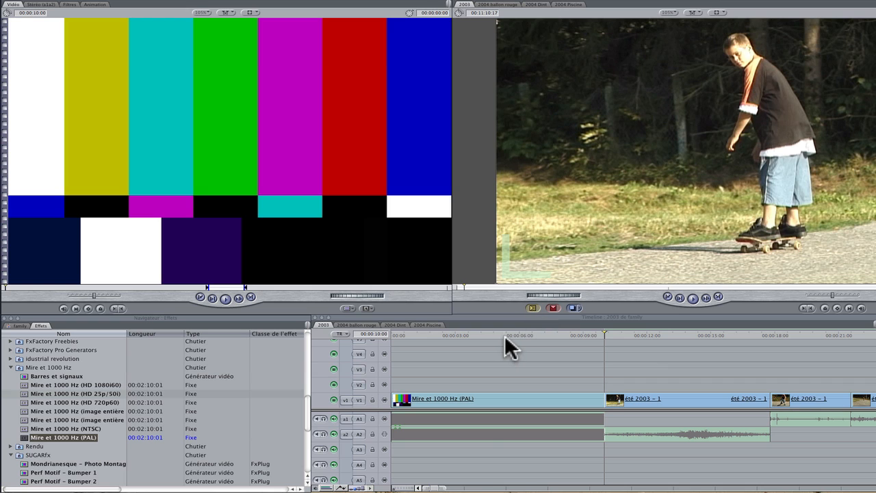
Step: Play the sequence across the cut from the test pattern to the first footage clip
scroll(104, 391, "up", 10)
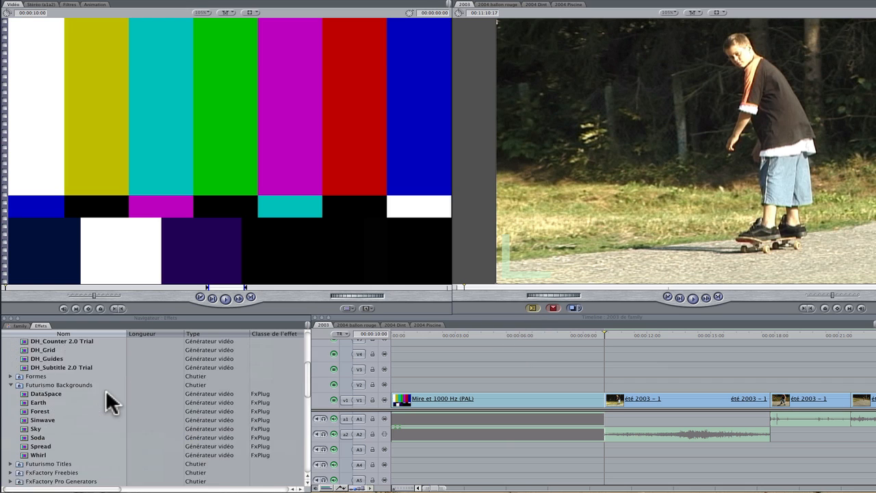
left_click(577, 335)
key("space")
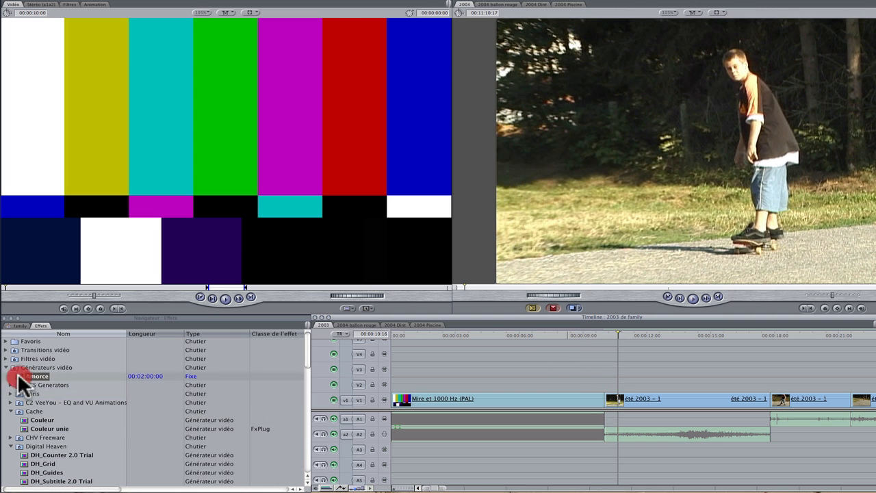
Step: Insert a 2-second Amorce clip shortly after the test pattern near the start of the sequence
double_click(20, 377)
left_click(534, 308)
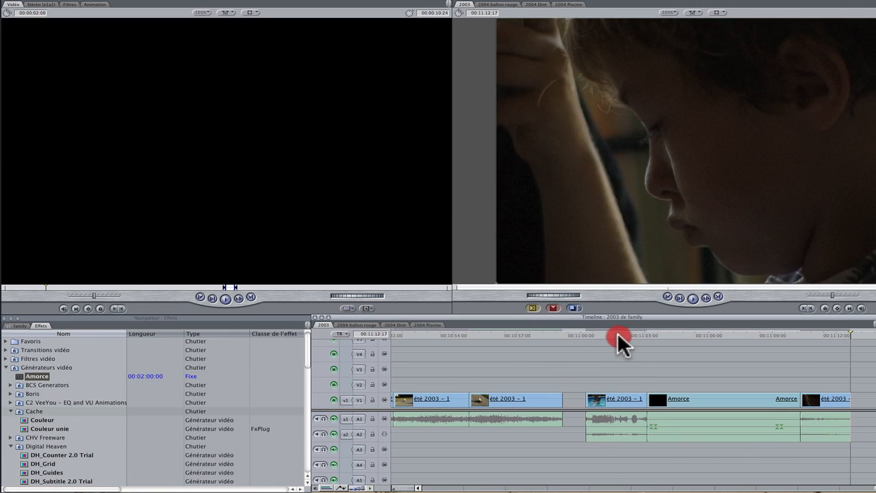
Step: Preview the Couleur and Couleur unie generators from the Cache bin and show the colour parameter of Couleur unie
left_click(610, 336)
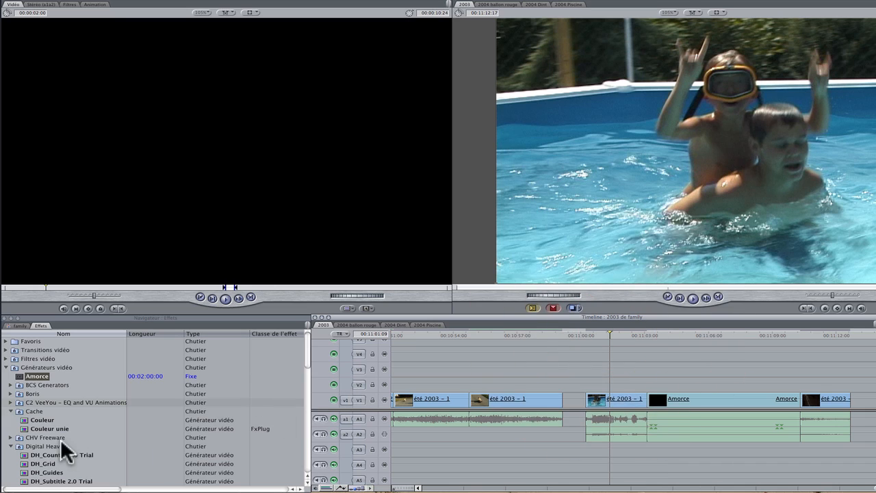
left_click(21, 419)
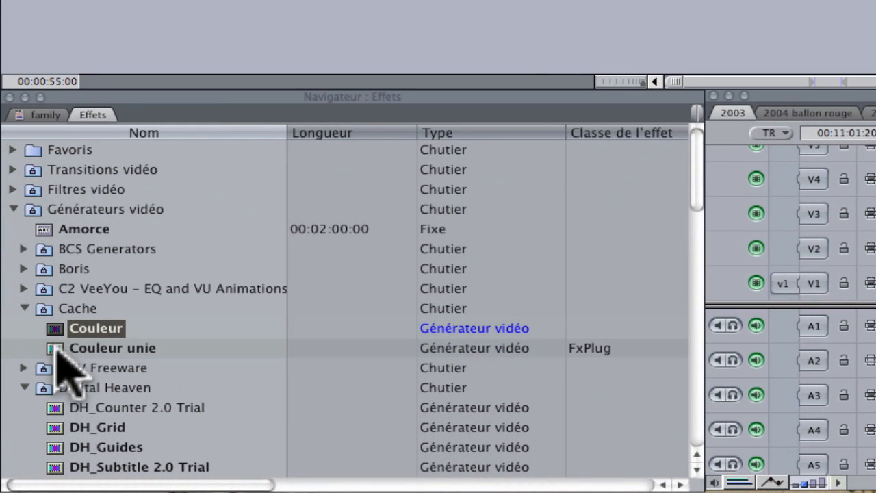
left_click(42, 326)
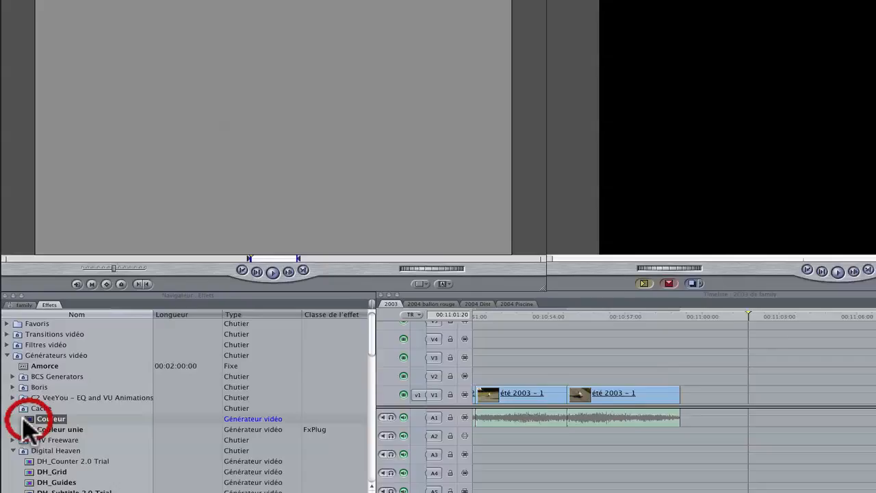
double_click(29, 429)
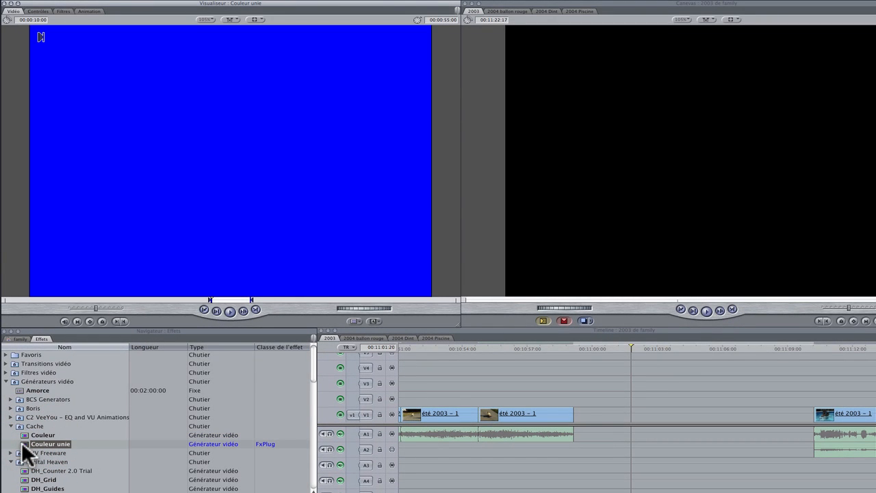
left_click(705, 346)
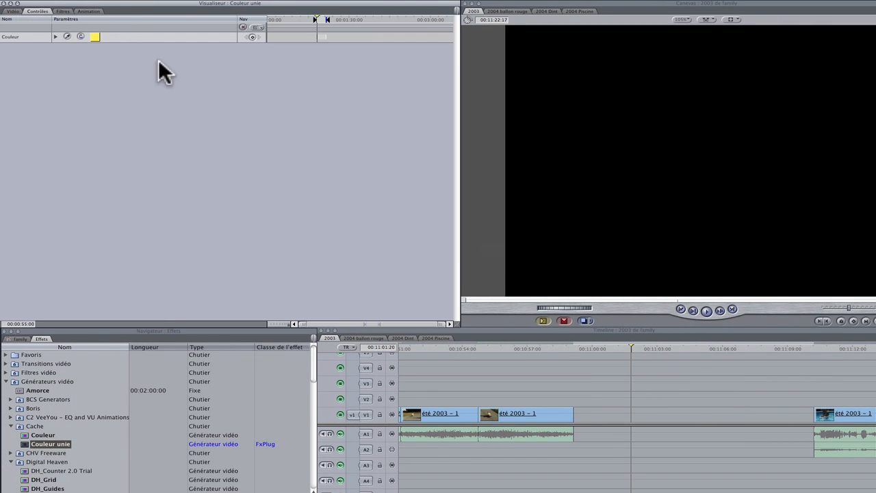
Step: Load the Couleur generator in the viewer and set its colour to a bright red
double_click(35, 433)
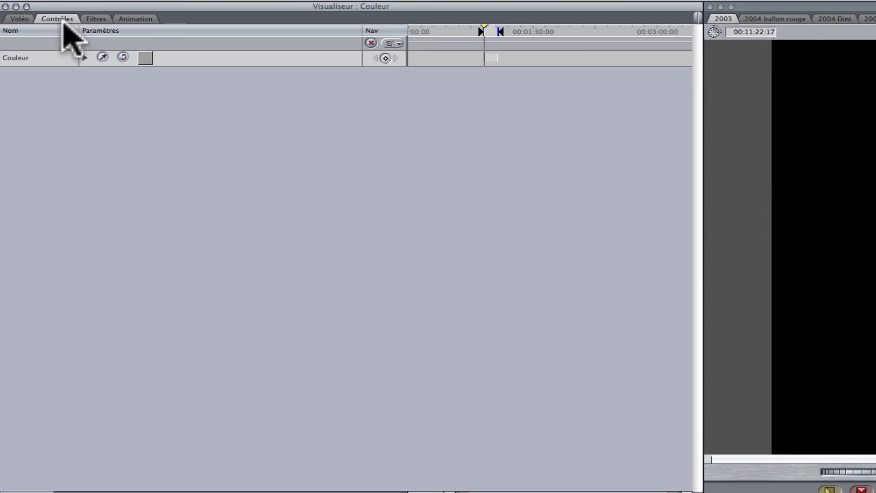
left_click(145, 57)
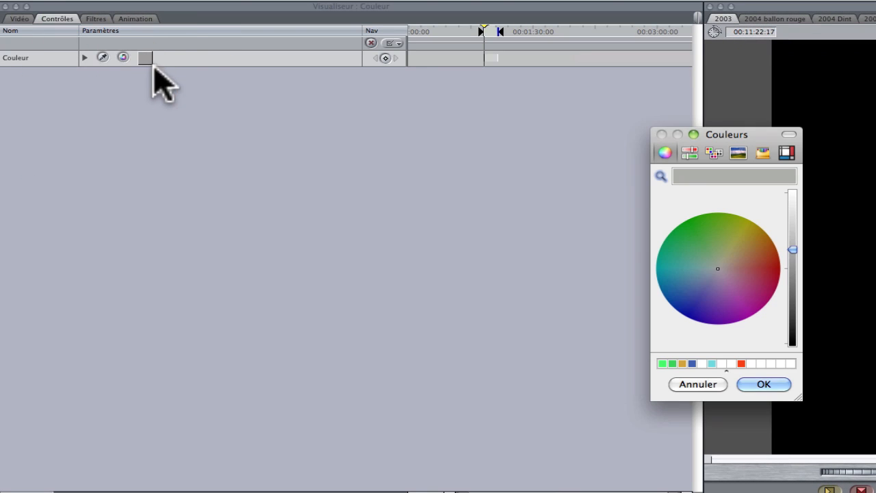
left_click(738, 241)
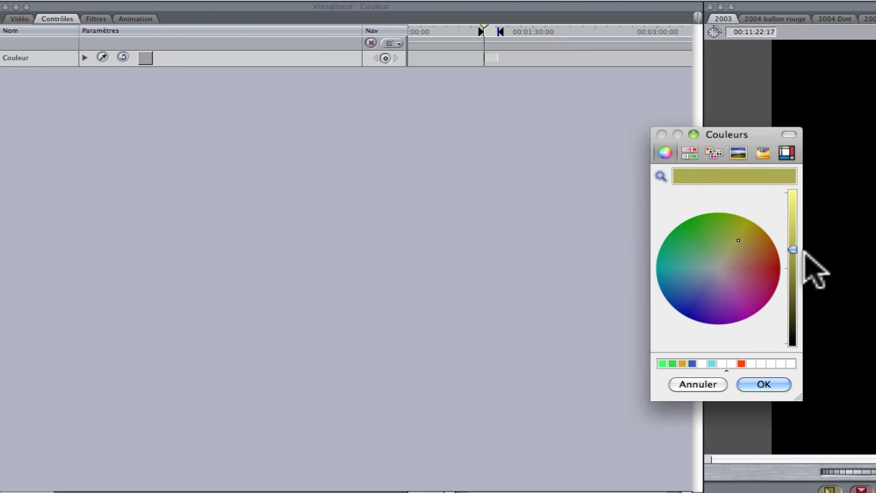
left_click(792, 200)
left_click(760, 272)
left_click(757, 384)
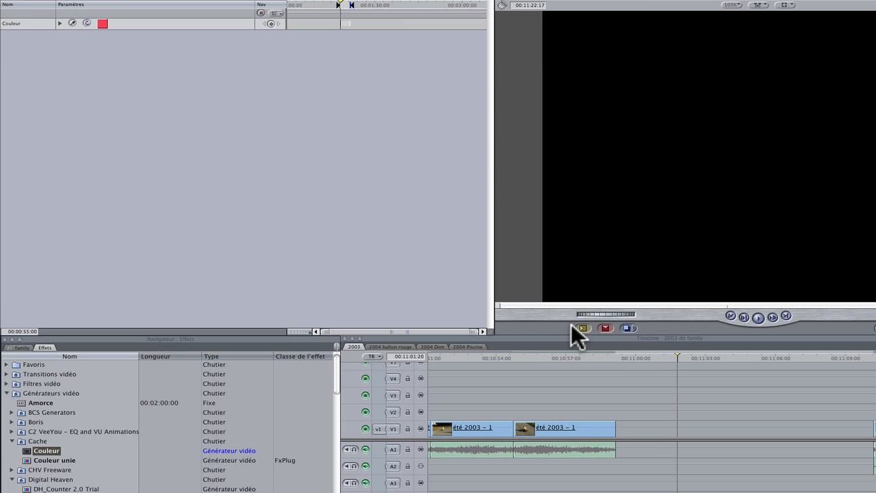
left_click(582, 327)
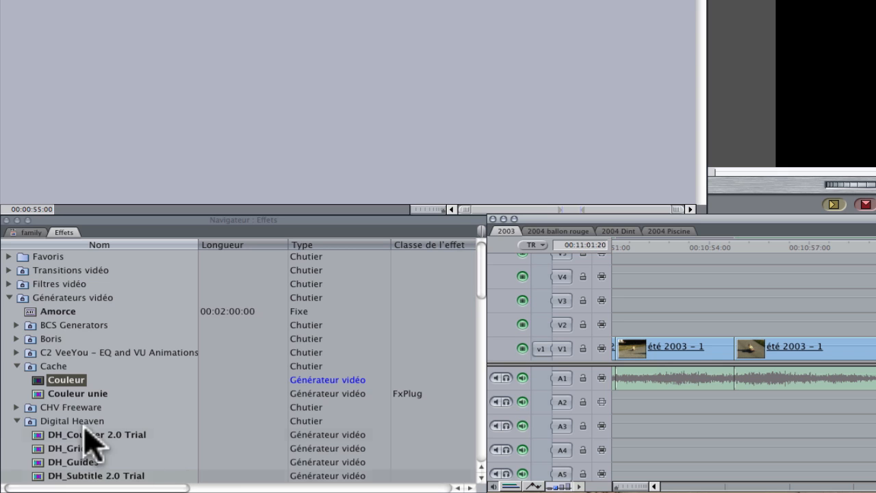
Step: Expand the Rendu bin of the video generators and load the second Bruit generator in the viewer
scroll(65, 489, "down", 10)
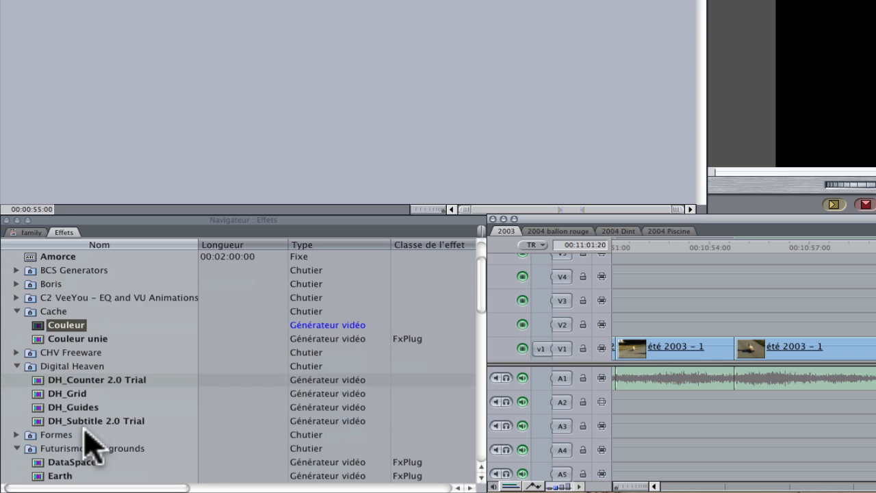
scroll(87, 441, "down", 3)
scroll(88, 442, "up", 2)
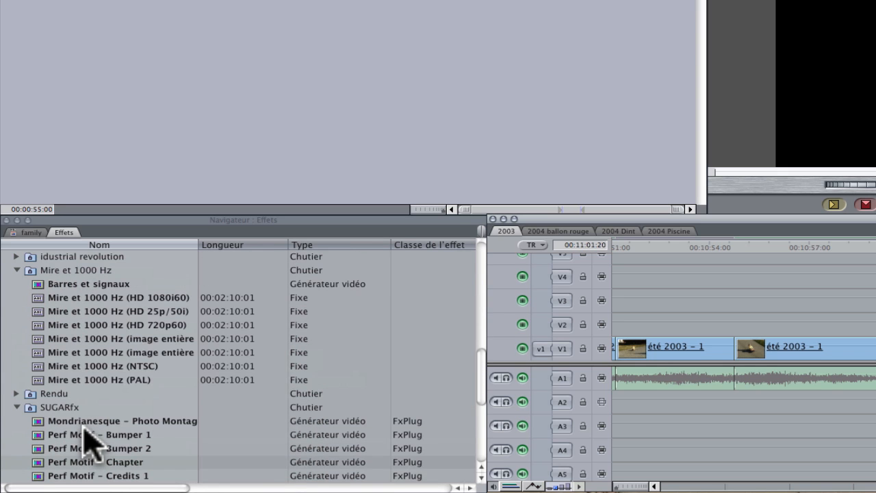
scroll(89, 442, "down", 1)
left_click(16, 393)
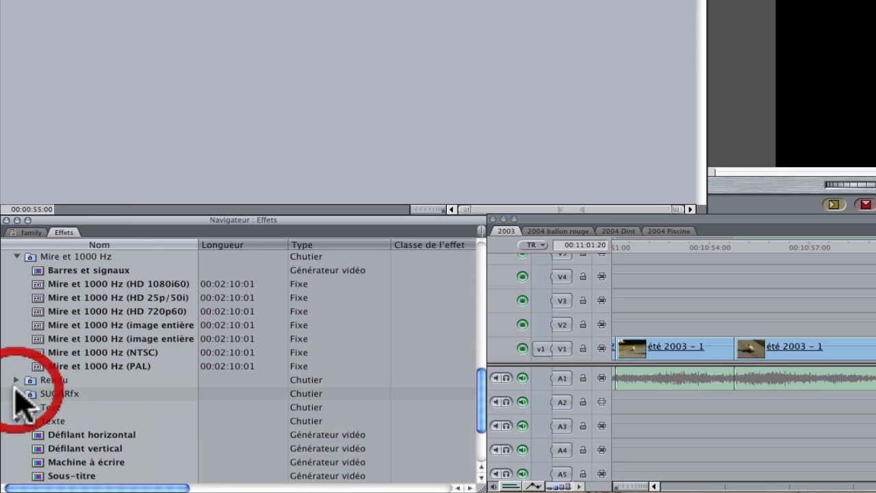
left_click(16, 380)
scroll(96, 394, "down", 3)
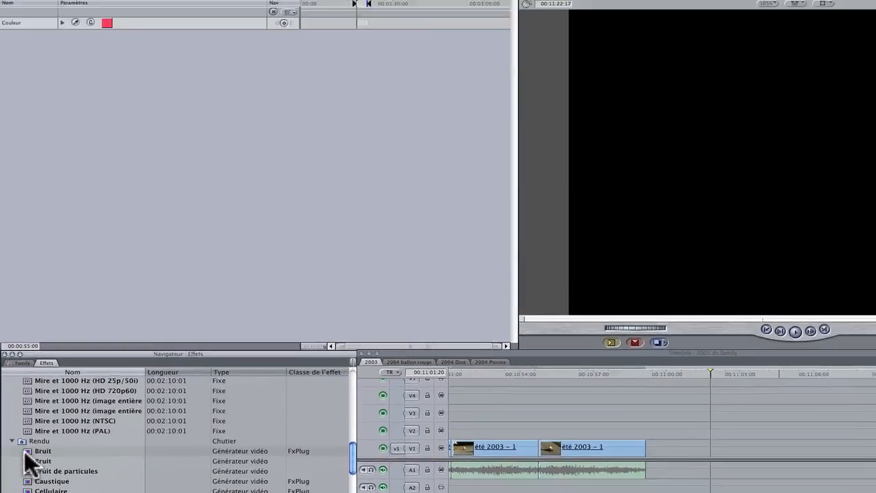
double_click(41, 366)
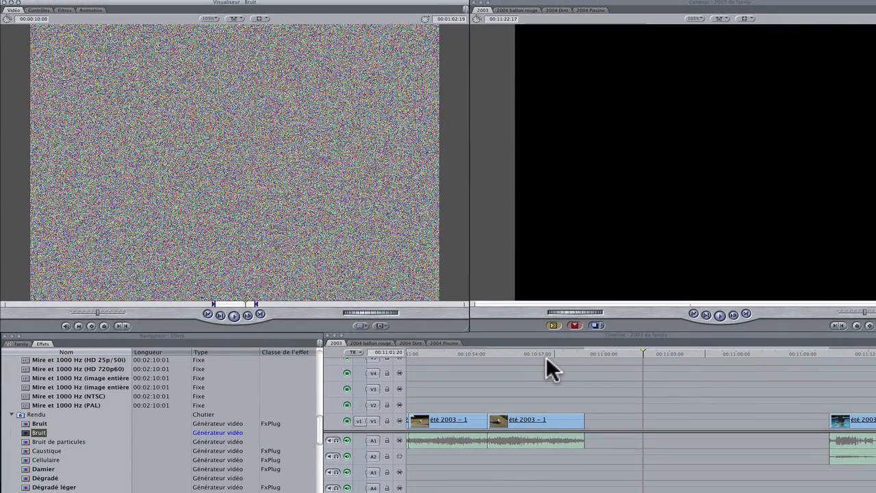
Step: Place the Bruit generator on track V2 above the final été 2003 clip and trim its end to match that clip
left_click_drag(533, 352, 559, 381)
left_click(694, 314)
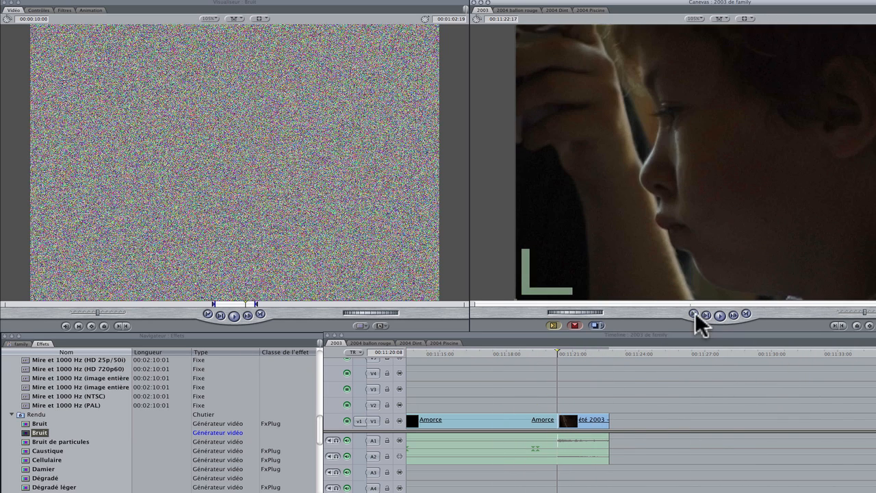
left_click(374, 404)
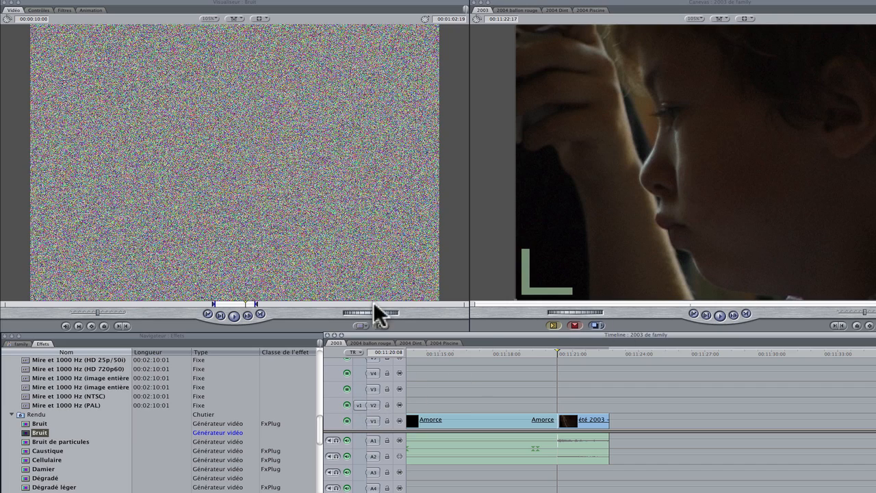
left_click(139, 103)
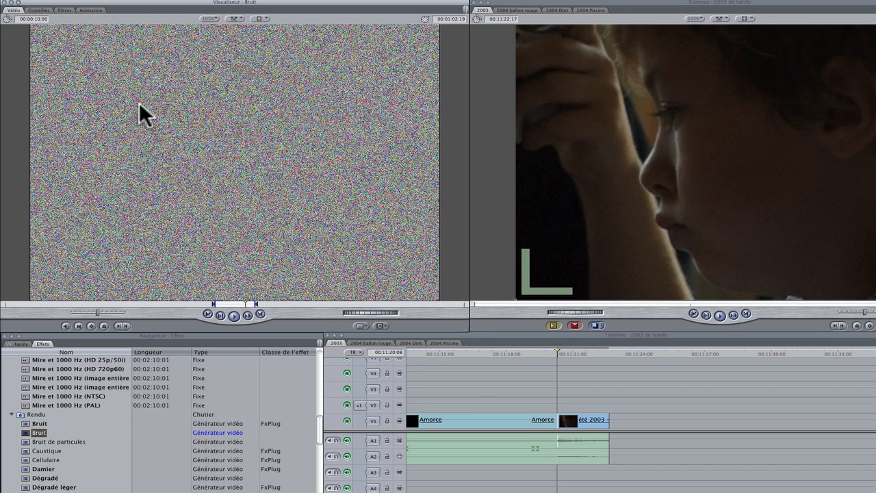
left_click(573, 324)
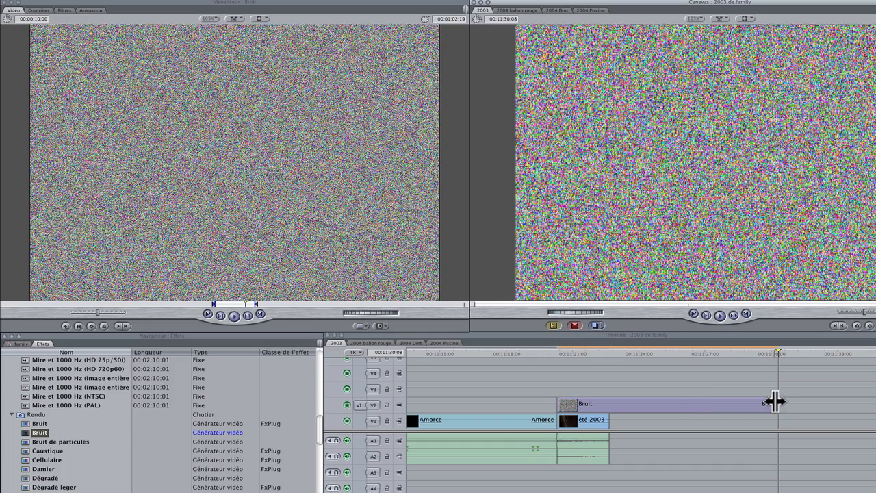
left_click_drag(774, 402, 607, 408)
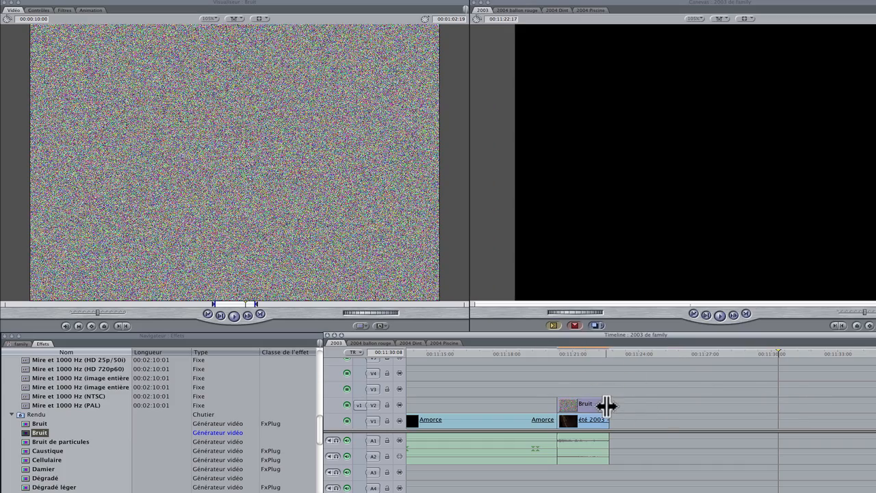
Step: Try the Différence and Produit compositing modes on the Bruit clip with the playhead over it
left_click(581, 352)
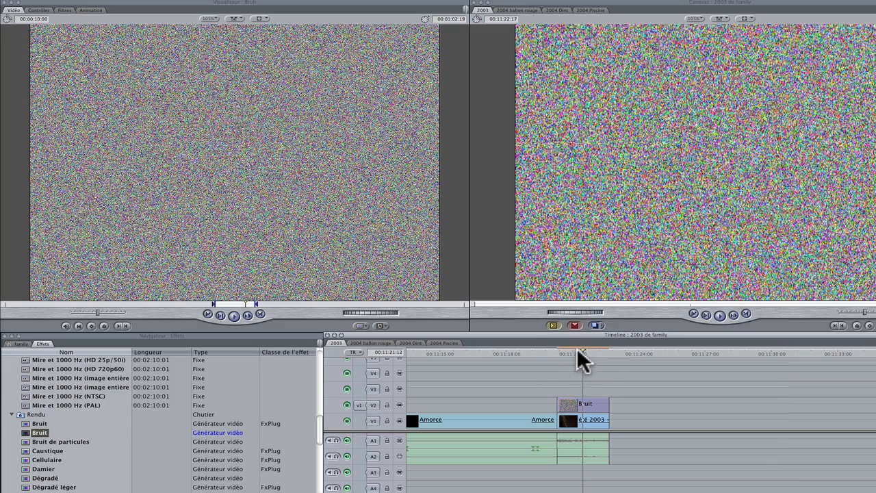
key("Right")
key("Right")
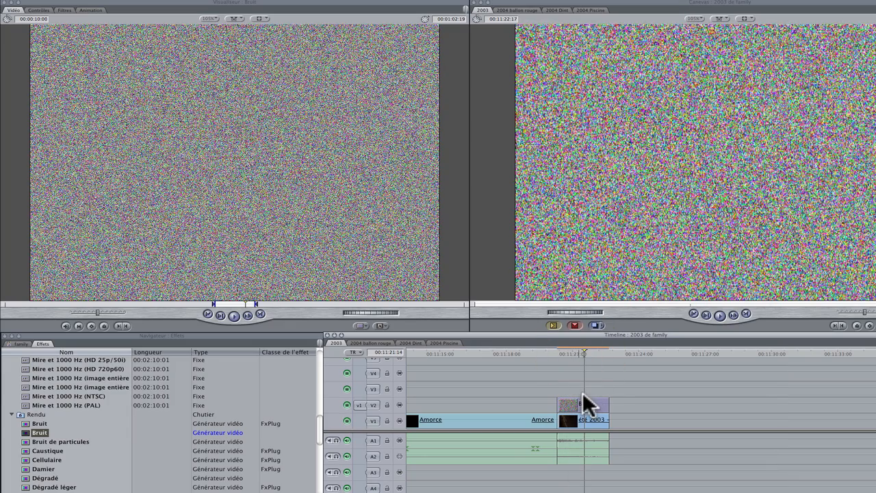
scroll(575, 398, "left", 1)
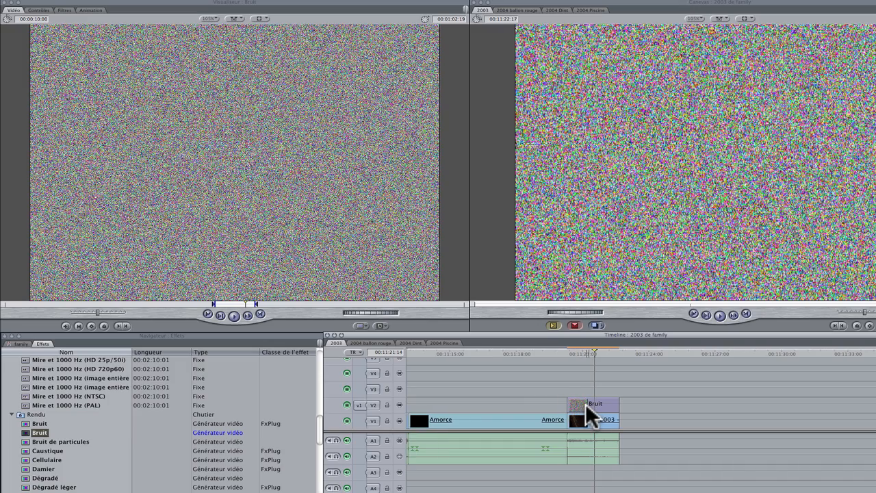
right_click(584, 403)
mouse_move(618, 469)
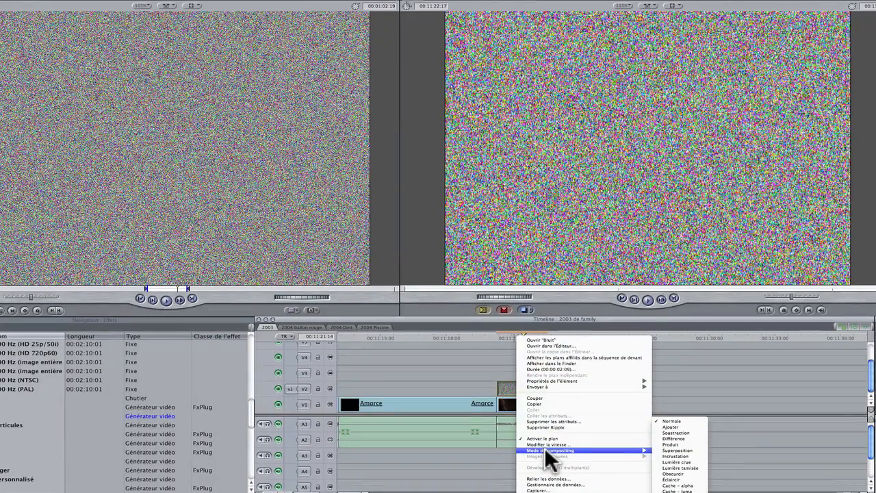
left_click(672, 438)
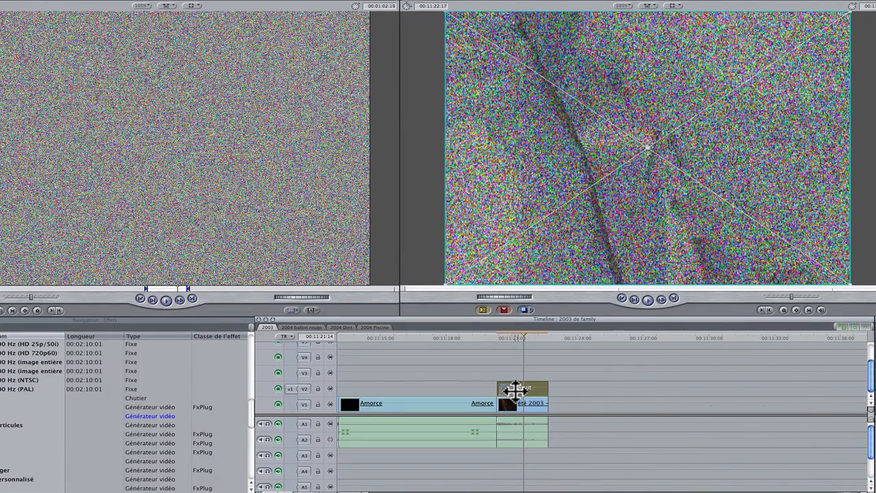
right_click(514, 387)
mouse_move(565, 450)
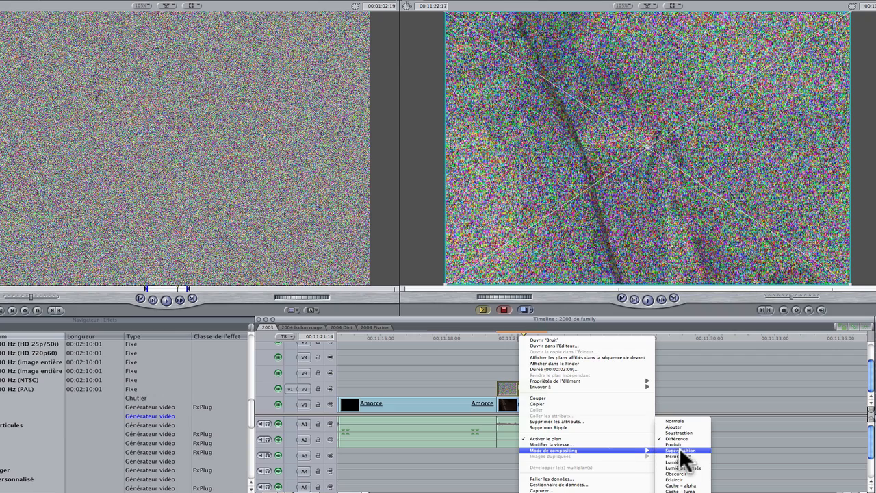
left_click(676, 445)
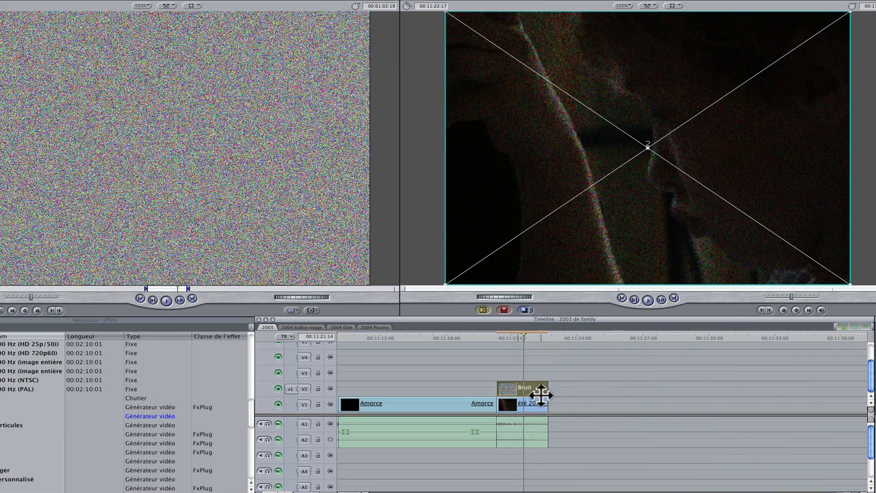
Step: Set the Bruit clip's compositing mode to Lumière tamisée, with the playhead near the start of the clip
mouse_move(514, 338)
left_mouse_down()
mouse_move(526, 338)
mouse_move(506, 339)
left_mouse_up()
right_click(539, 385)
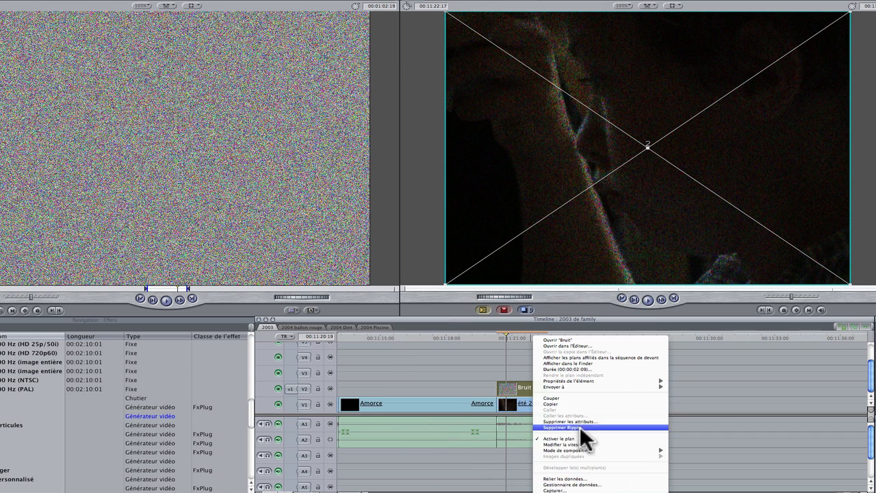
mouse_move(582, 451)
left_click(705, 468)
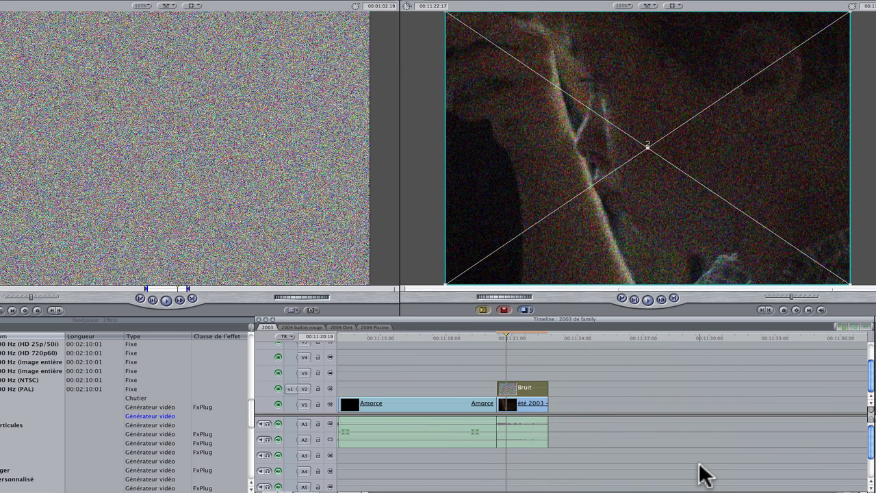
Step: Lower the Bruit clip's opacity in its animation parameters and play back the grain effect over the footage
double_click(528, 390)
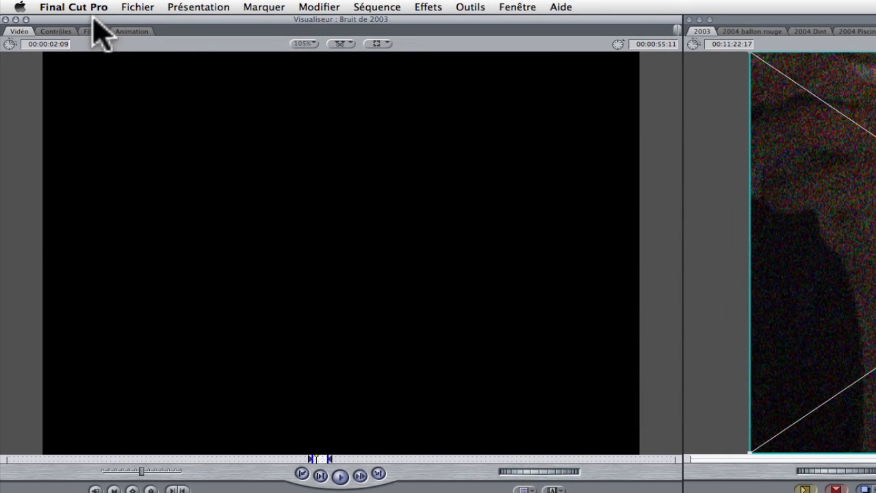
left_click(130, 31)
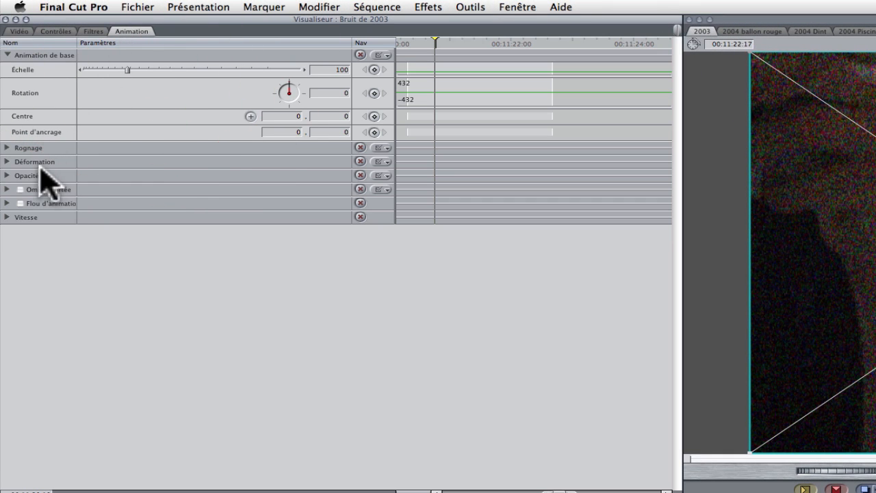
left_click(7, 175)
left_click_drag(212, 190, 176, 189)
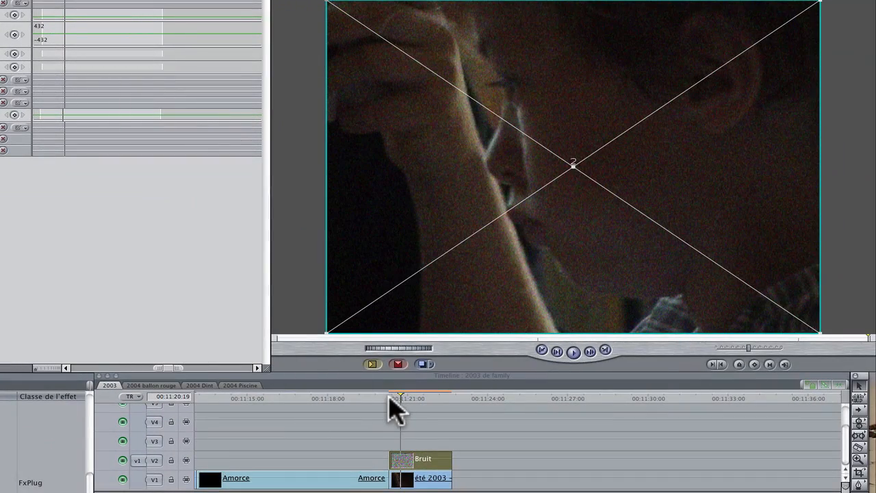
left_click(387, 399)
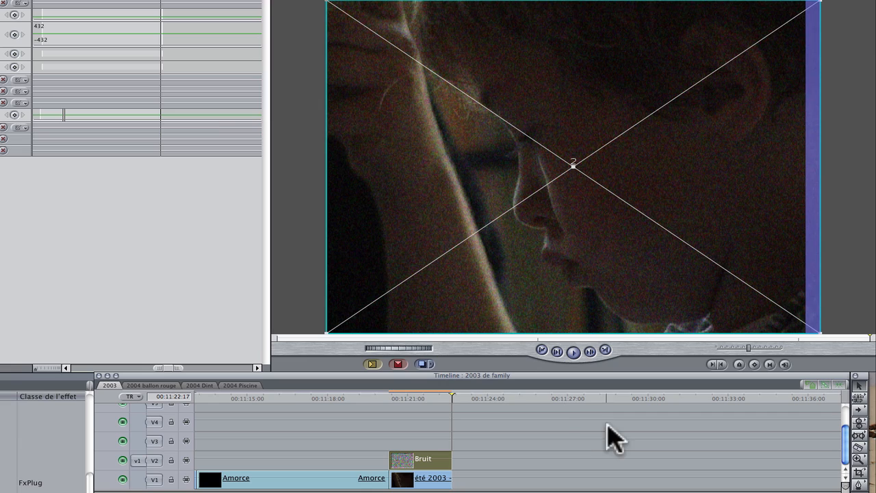
left_click(409, 396)
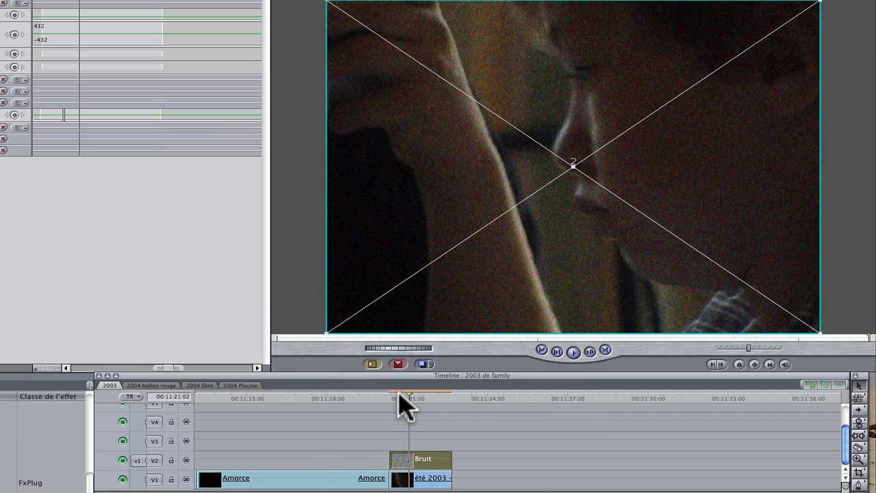
key("space")
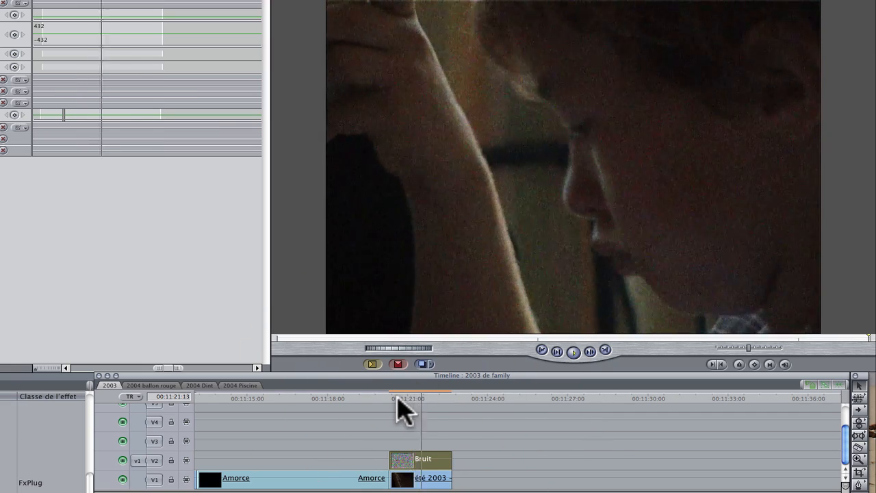
key("space")
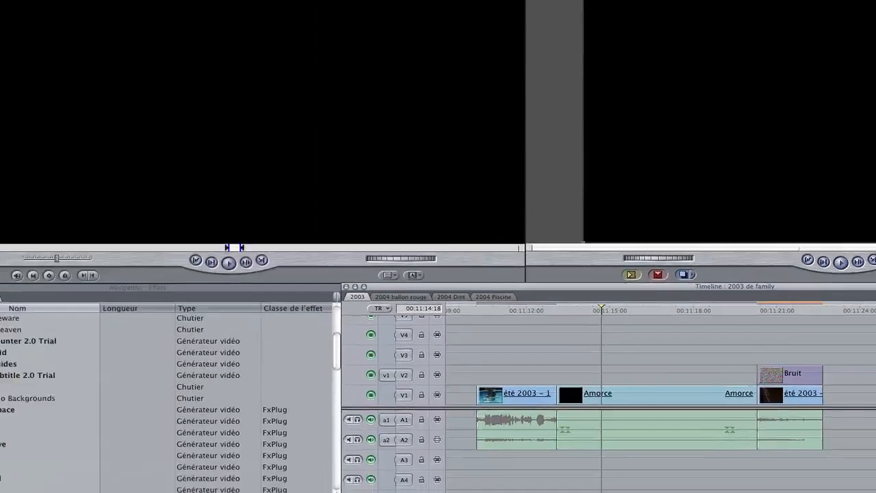
Step: Browse the remaining video generators and preview Bruit de particules from the Rendu bin at another frame
scroll(34, 443, "down", 10)
scroll(34, 443, "down", 5)
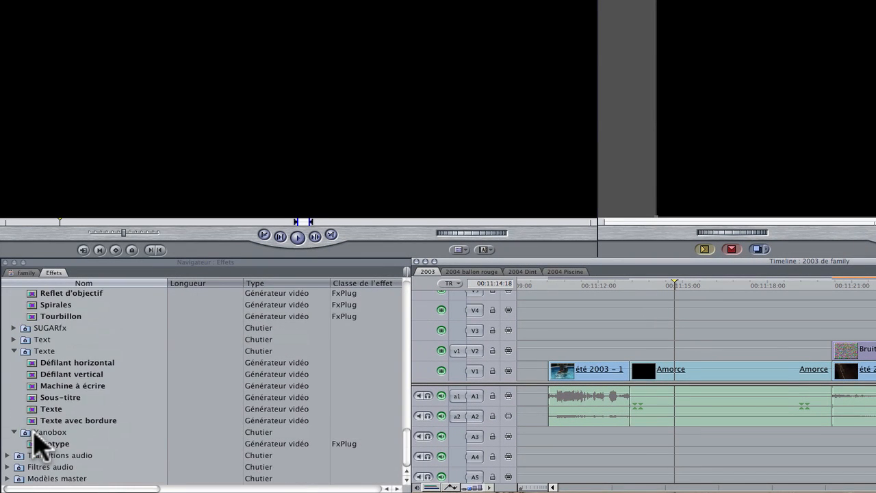
scroll(34, 444, "up", 8)
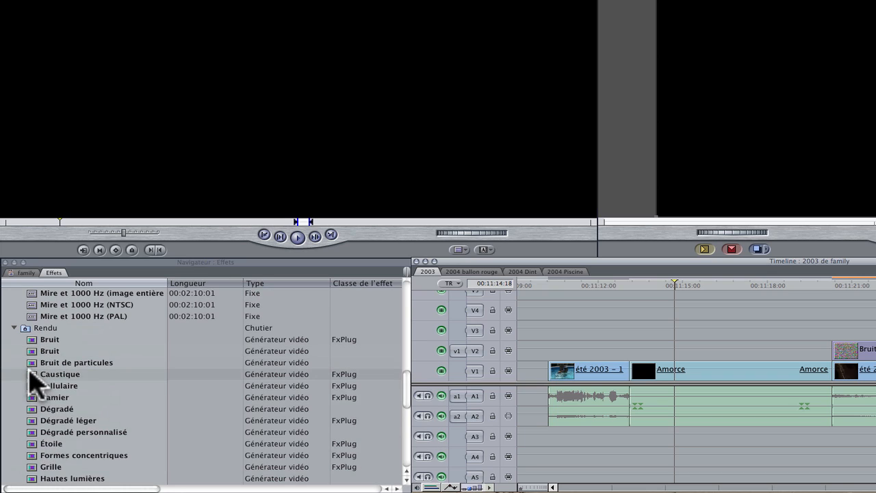
double_click(31, 361)
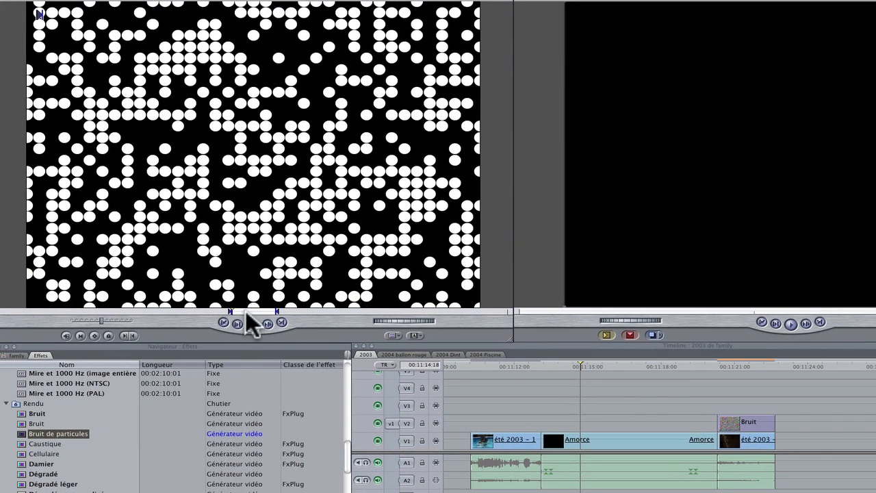
left_click(248, 314)
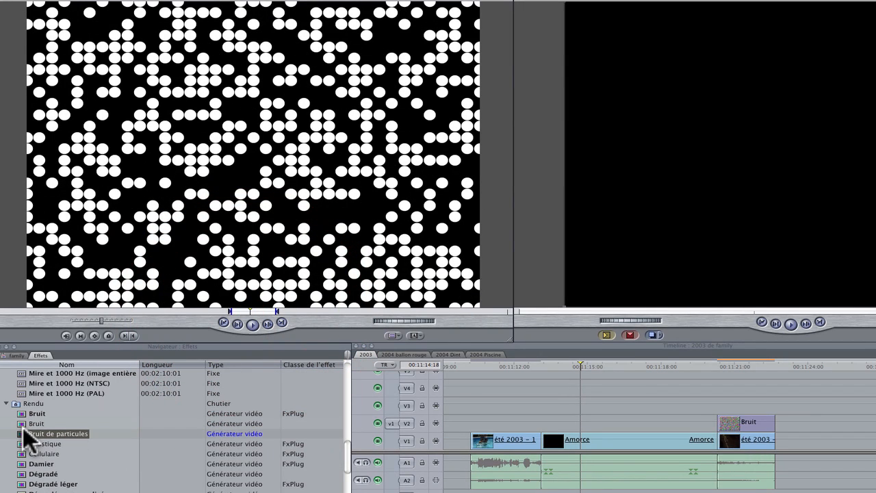
Step: Load the Dégradé generator and insert it on track V2 directly after the Bruit clip
double_click(23, 475)
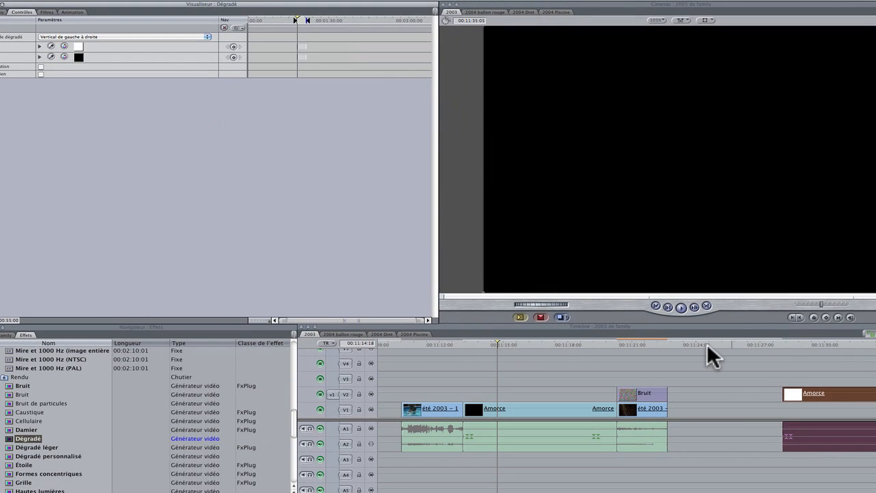
left_click_drag(684, 344, 668, 345)
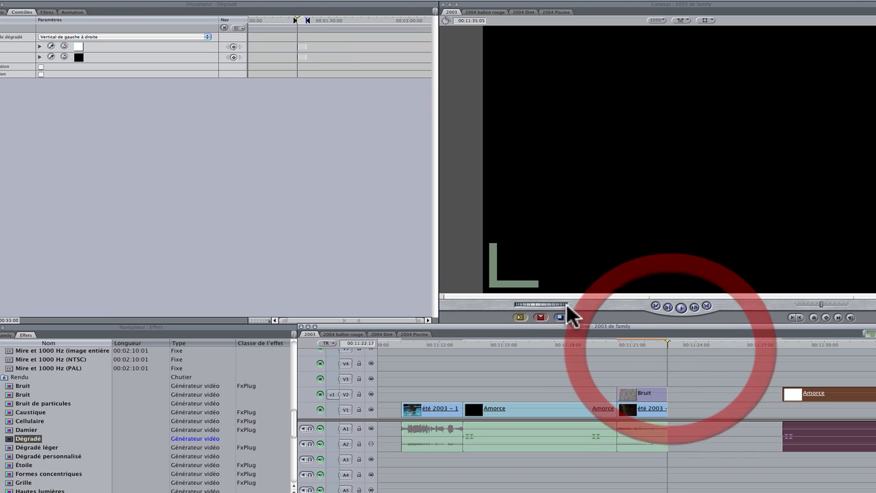
left_click(519, 316)
Step: Set the Dégradé clip's gradient type to Horizontal de haut en bas and its start colour to yellow
double_click(756, 391)
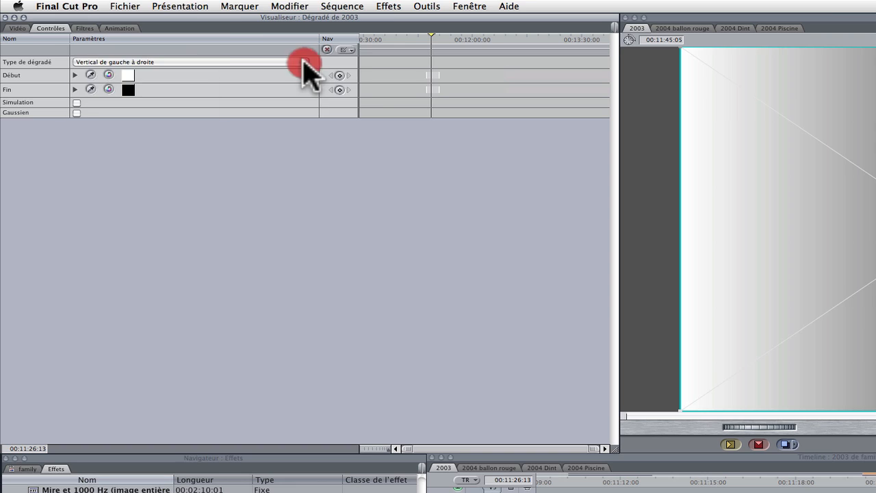
left_click(304, 63)
left_click(202, 77)
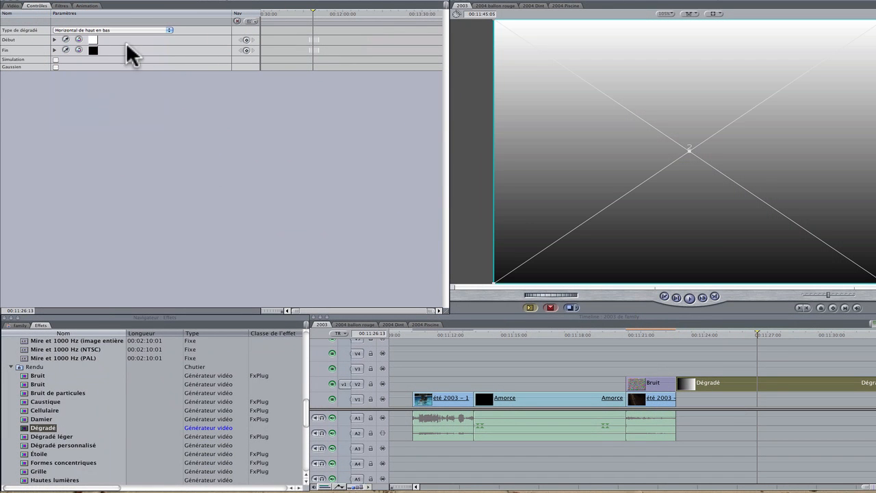
left_click(92, 39)
left_click(480, 139)
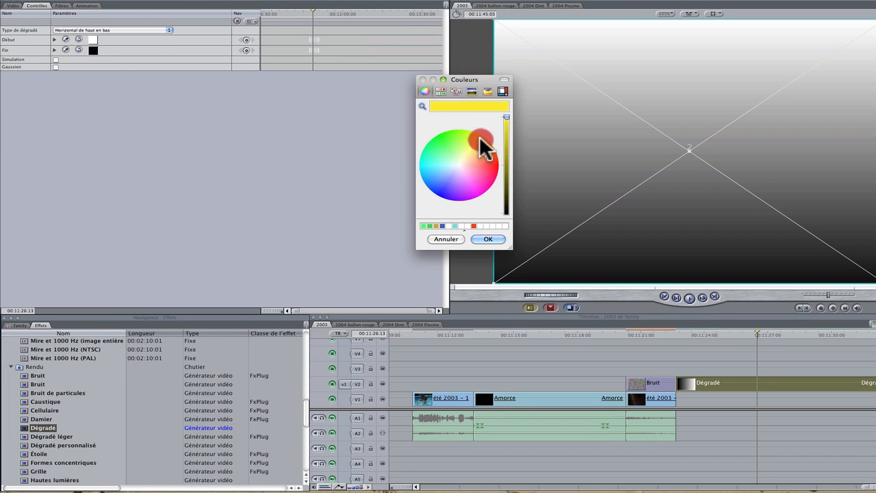
left_click(488, 239)
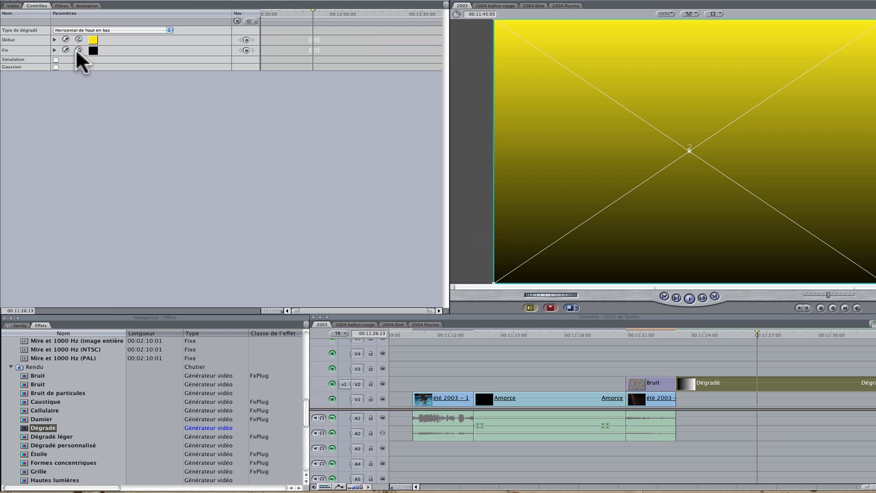
Step: Set the gradient's end colour to a pinkish red and turn on its Gaussien option
left_click(92, 50)
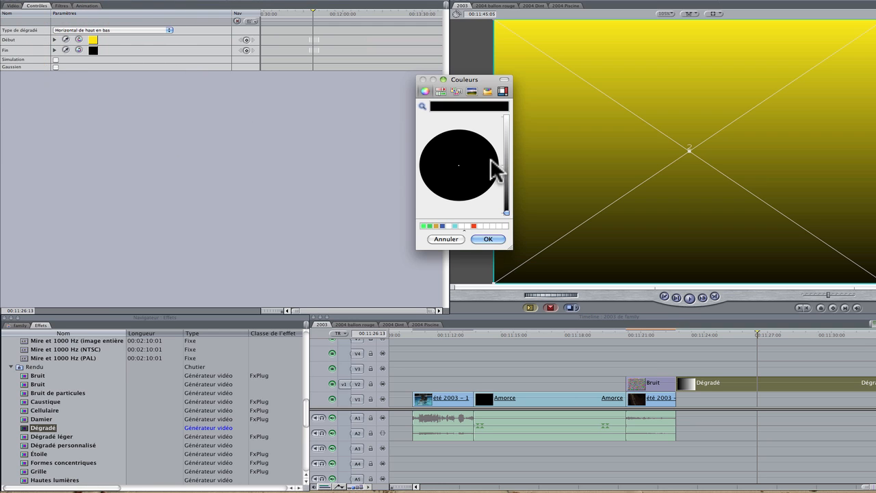
left_click_drag(509, 210, 518, 133)
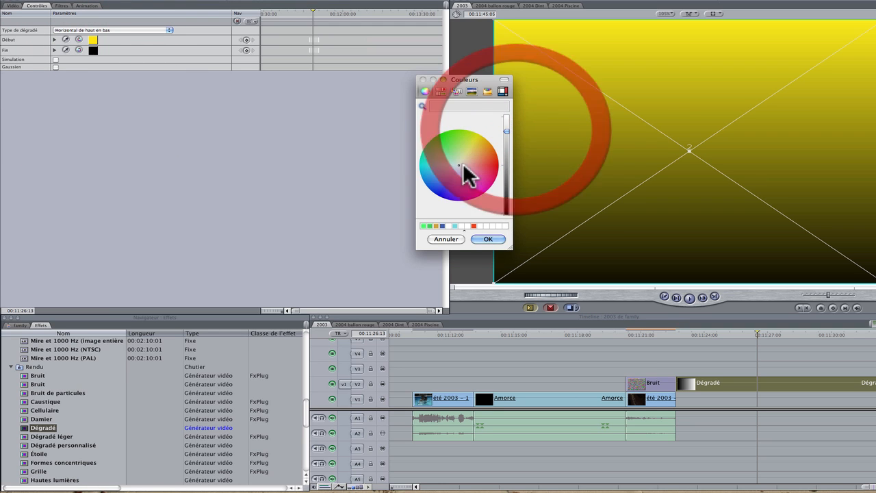
left_click(485, 171)
left_click(488, 239)
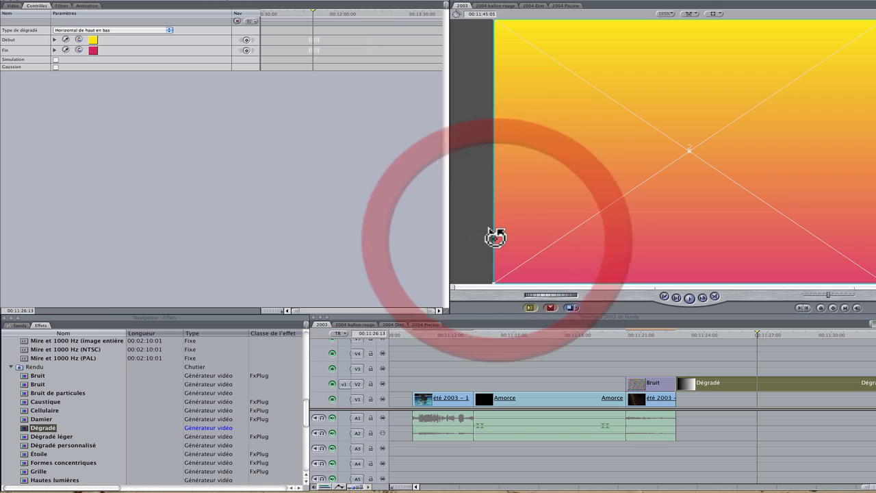
left_click(55, 61)
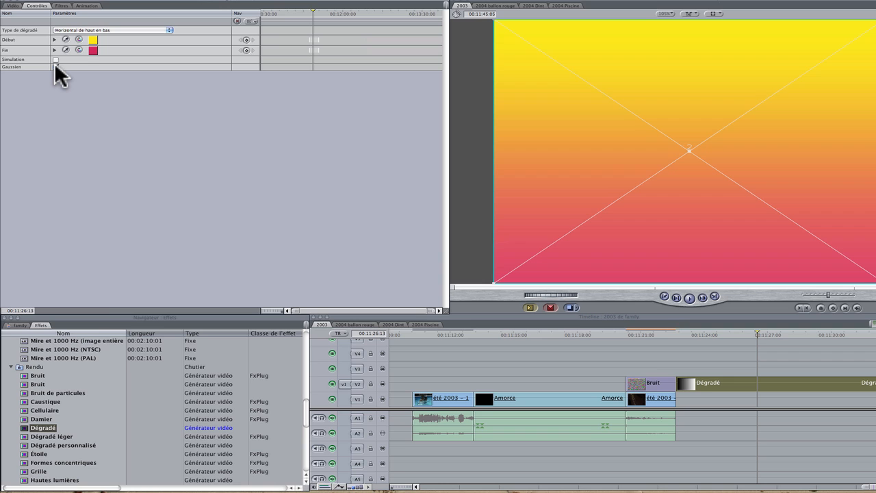
Step: Turn off the gradient's Gaussien option, move the playhead to the Dégradé clip's start and preview the Dégradé léger generator
left_click(55, 61)
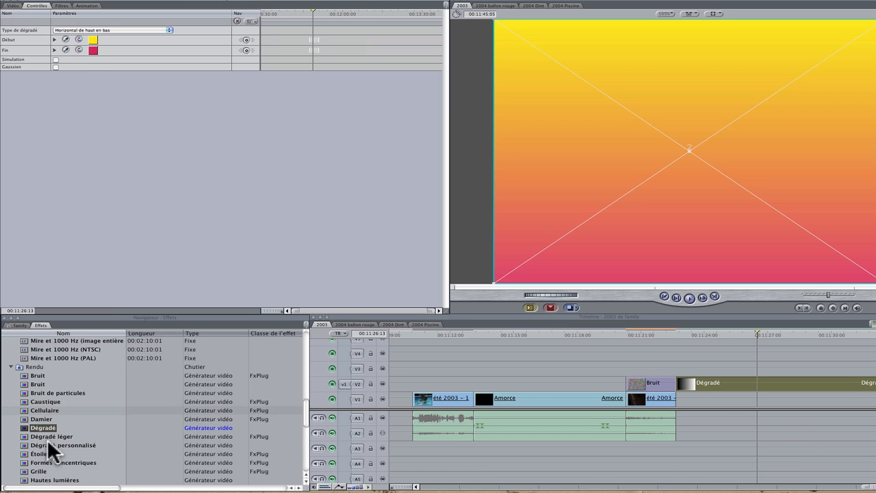
left_click(664, 296)
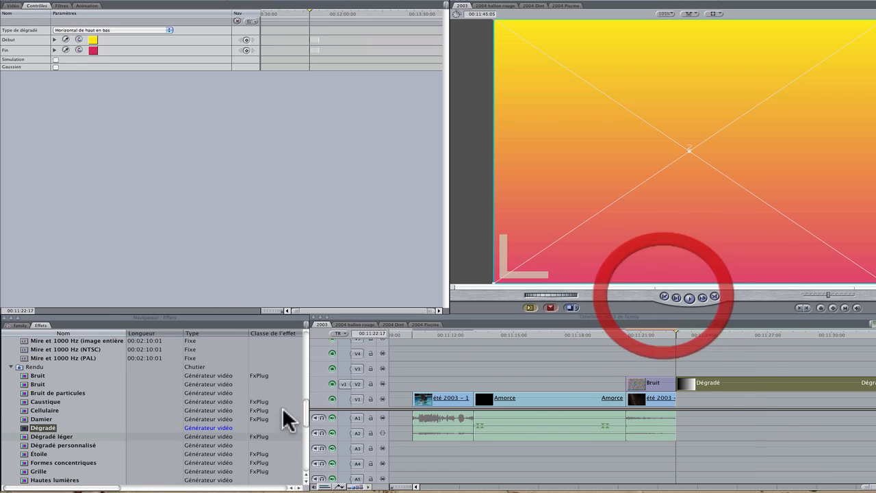
double_click(23, 436)
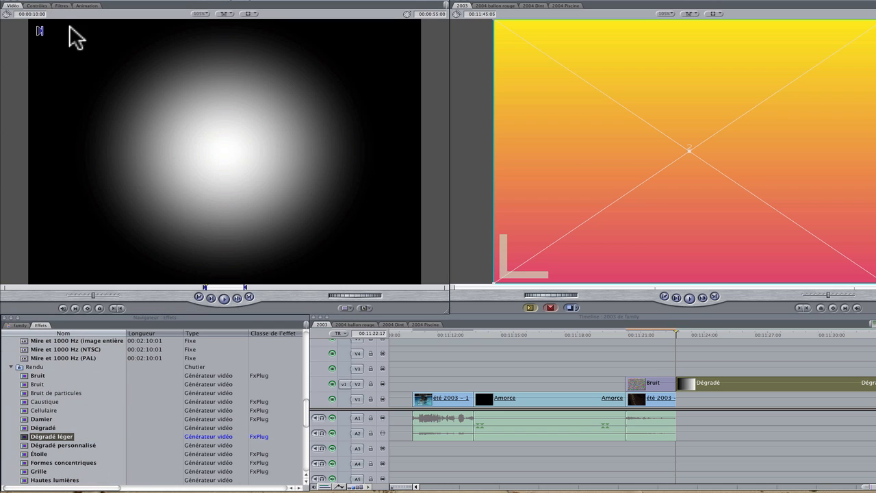
Step: Load the Dégradé personnalisé generator and overwrite the Dégradé clip on track V2 with it
left_click(23, 445)
double_click(25, 445)
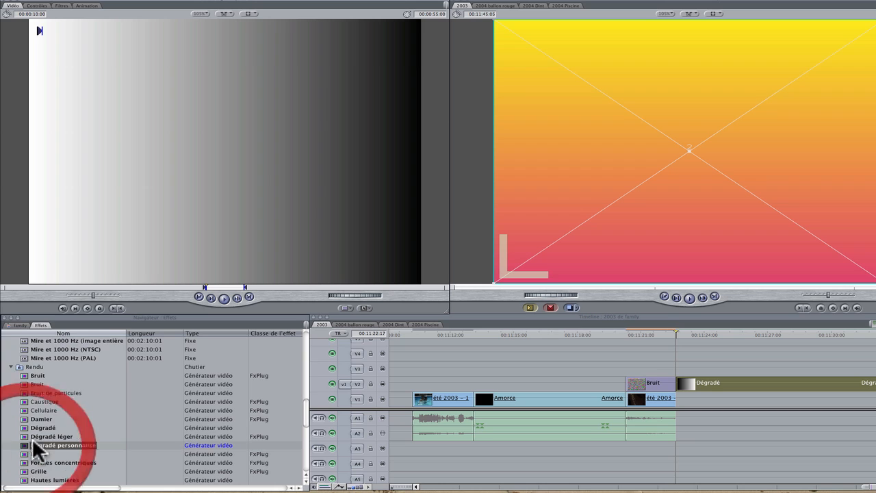
left_click(39, 7)
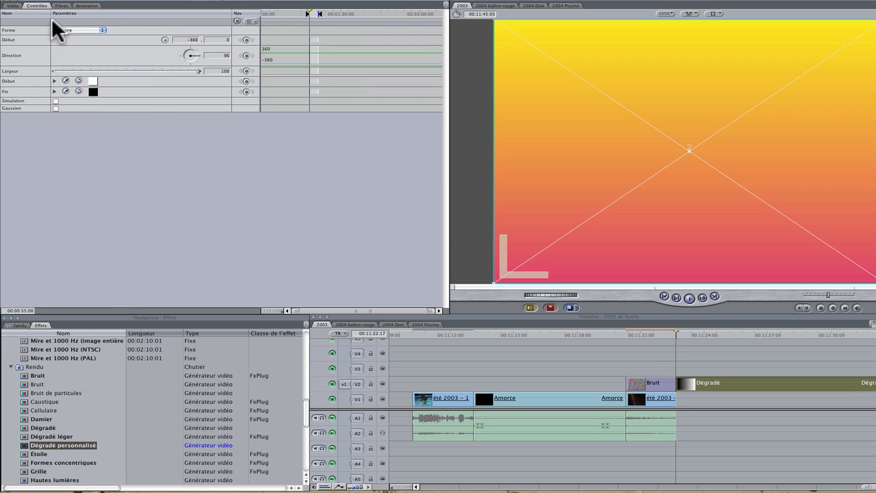
left_click(550, 308)
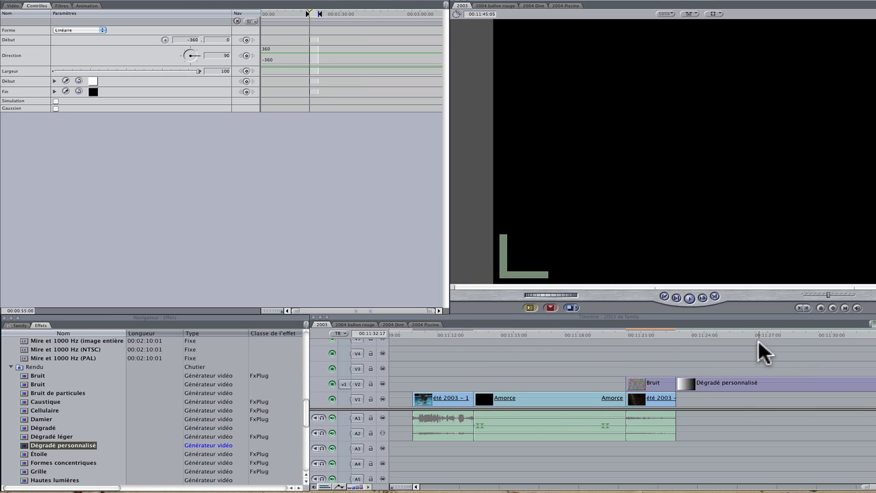
Step: Open the Dégradé personnalisé clip and, with the Linéaire shape, set its start point to about -191, -29 and its direction to -123
double_click(747, 391)
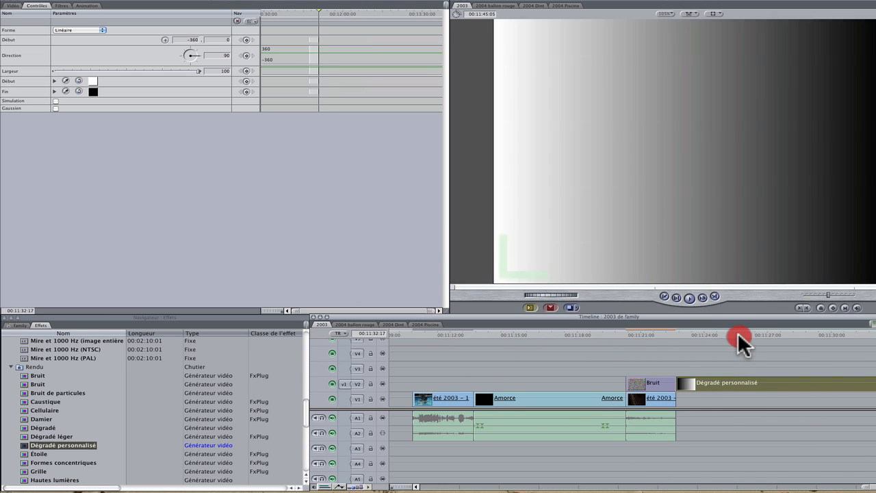
left_click(739, 336)
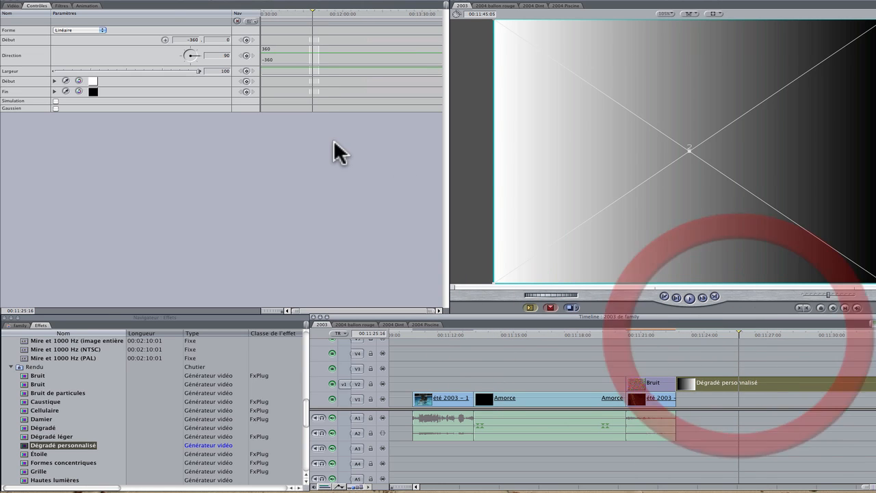
left_click(101, 30)
left_click(125, 34)
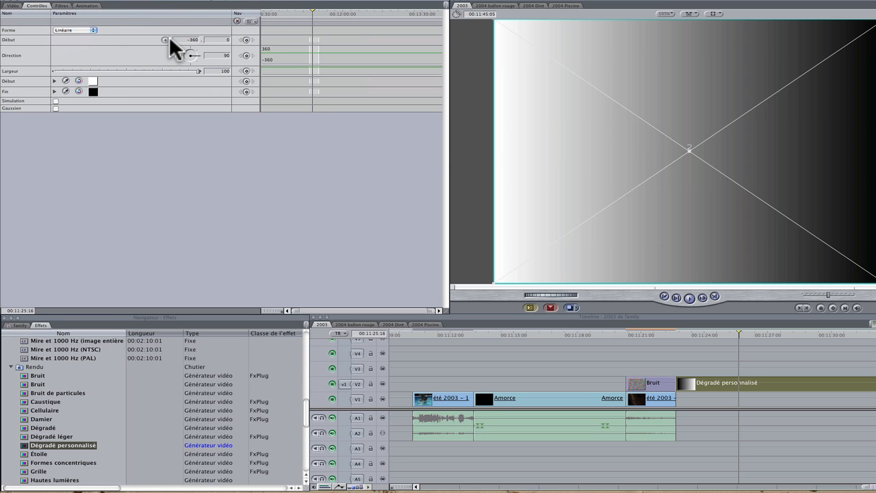
left_click(165, 40)
left_click_drag(618, 157, 581, 141)
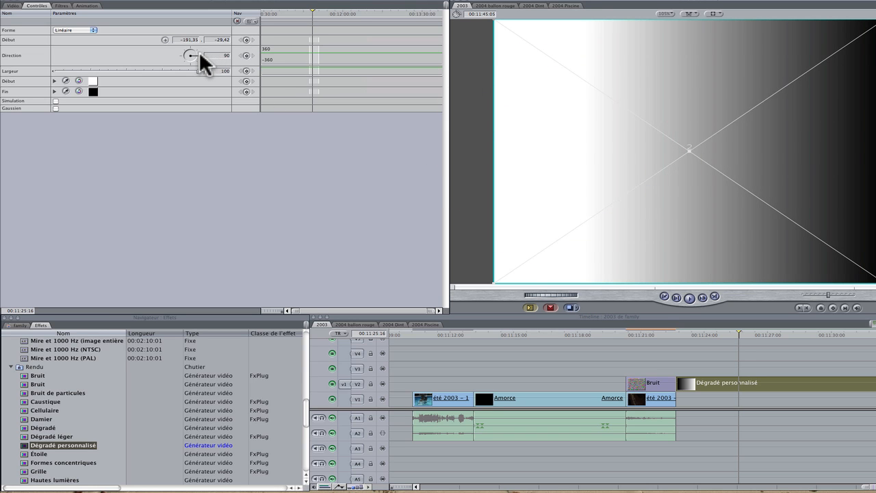
left_click_drag(203, 57, 165, 66)
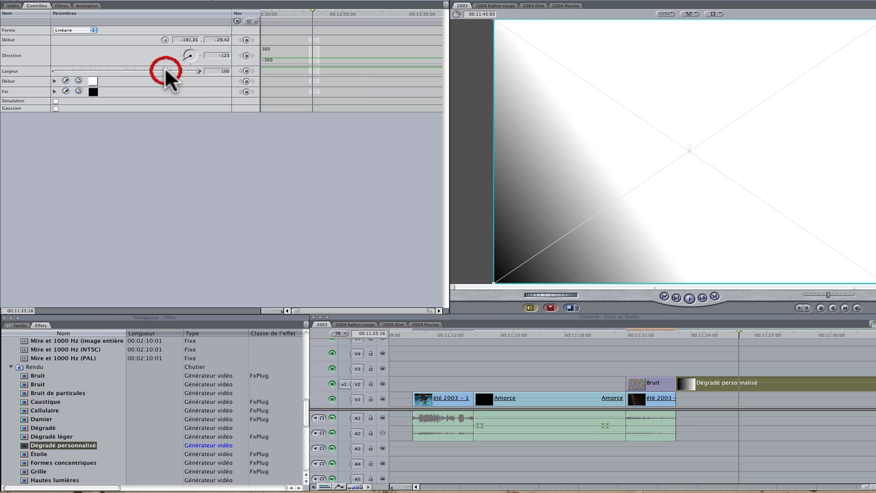
Step: Try a yellow start colour with the Gaussien option on the custom gradient, keeping its end colour black
left_click(93, 80)
left_click(475, 150)
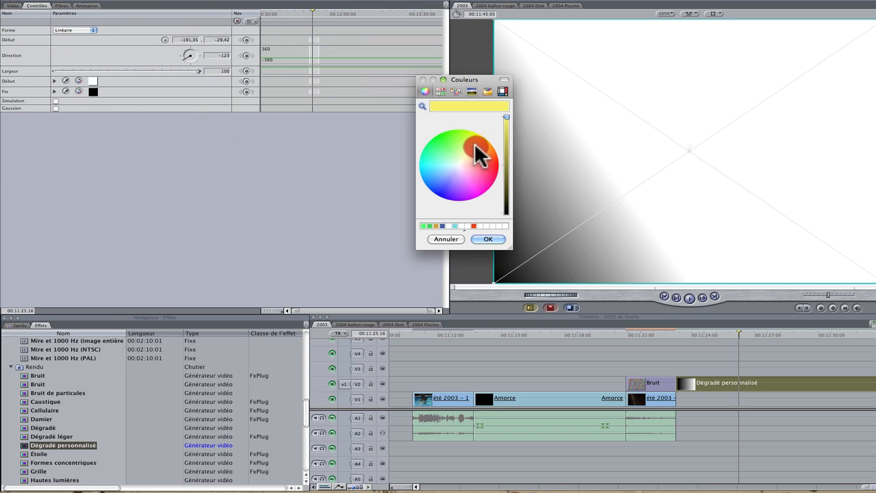
left_click(492, 239)
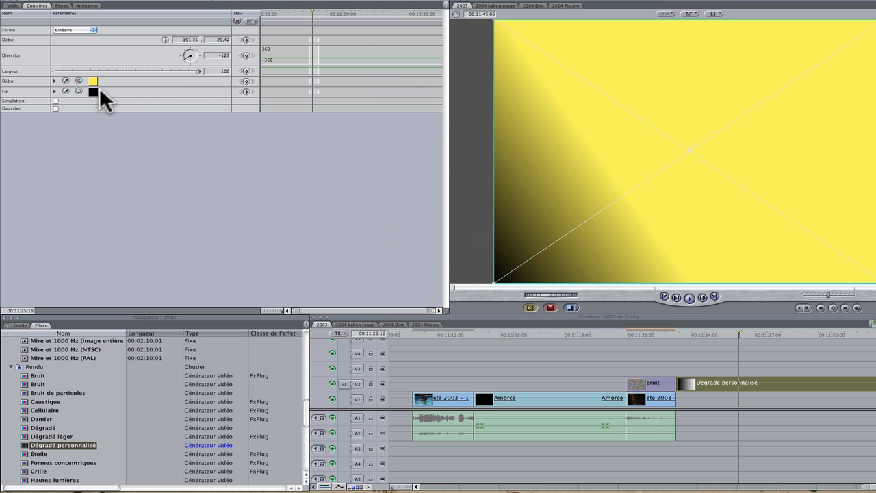
left_click(93, 92)
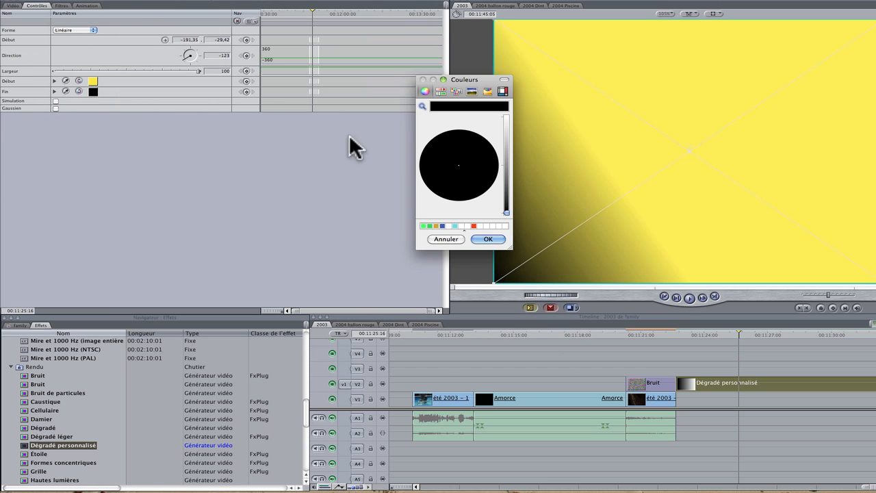
left_click(489, 240)
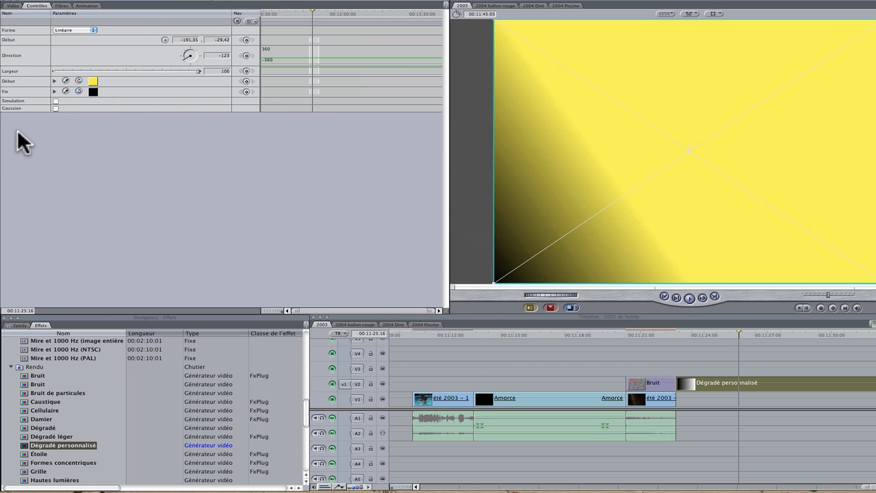
left_click(52, 104)
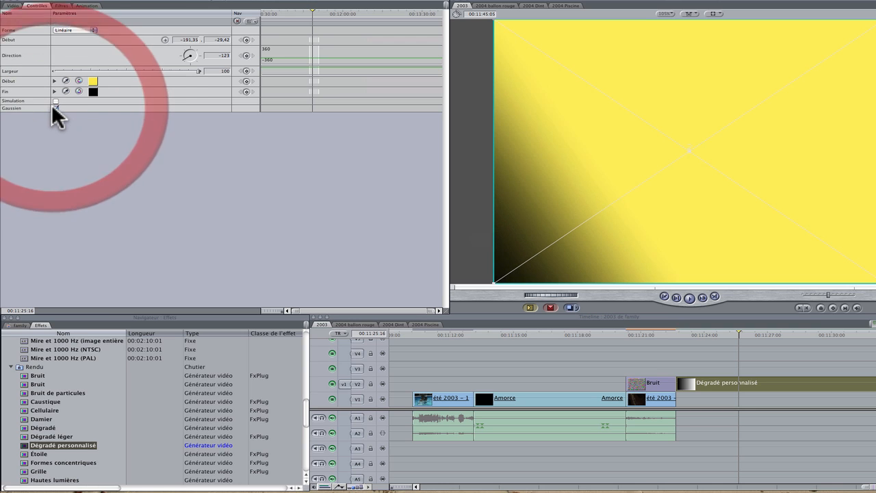
Step: Set the custom gradient's start colour back to white with the Gaussien option off
left_click(92, 81)
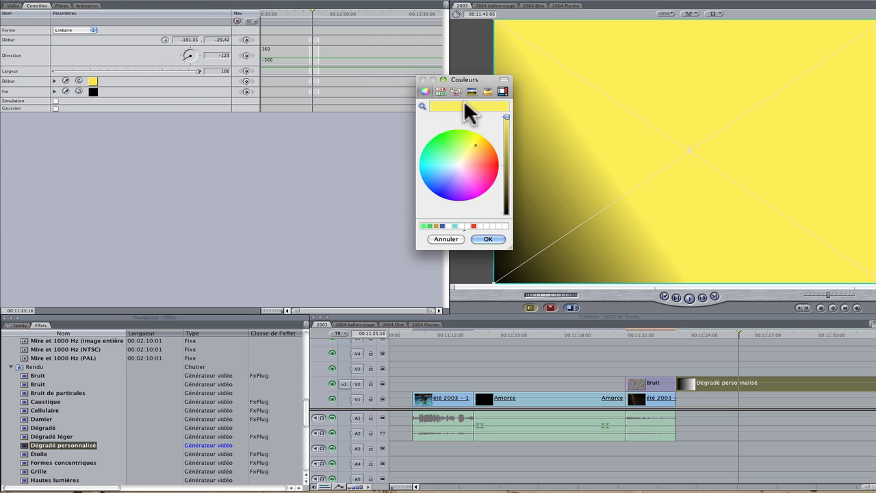
left_click(465, 226)
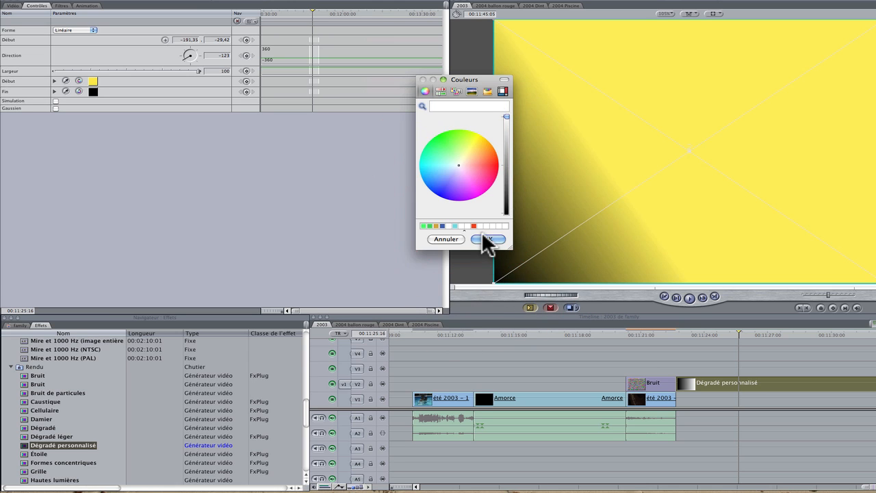
left_click(483, 240)
Step: Place the Dégradé personnalisé clip on V2 above the first été 2003 clip, trimmed to that clip's length, and park the playhead on it
left_click_drag(749, 381, 429, 384)
left_click(447, 334)
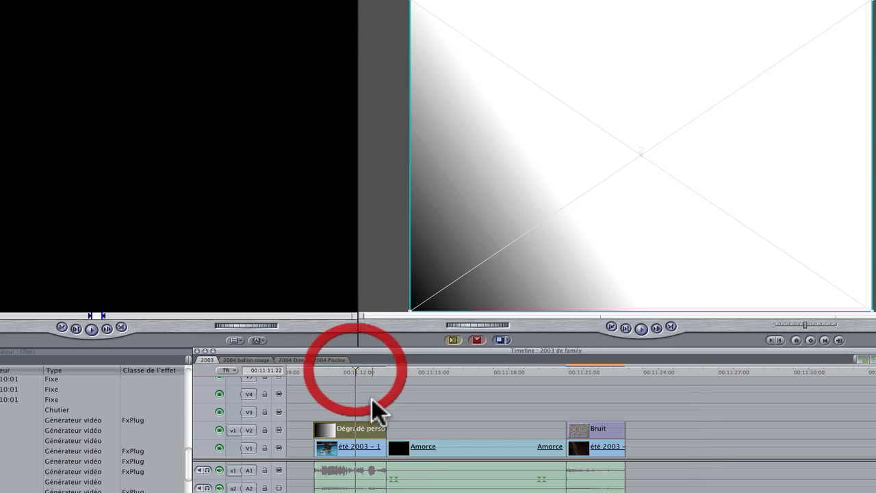
Step: Temporarily slide the gradient clip over Amorce to play the uncovered pool footage, and return it above the first été 2003 clip
left_click_drag(362, 428, 446, 430)
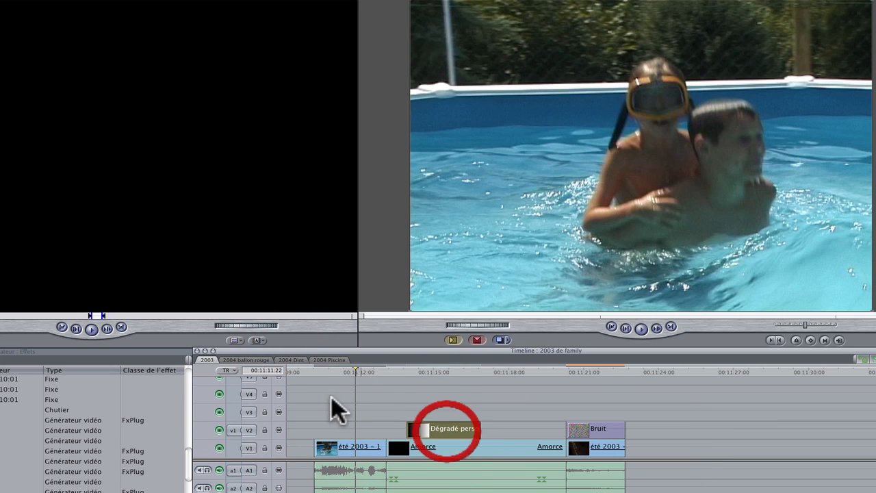
left_click(325, 370)
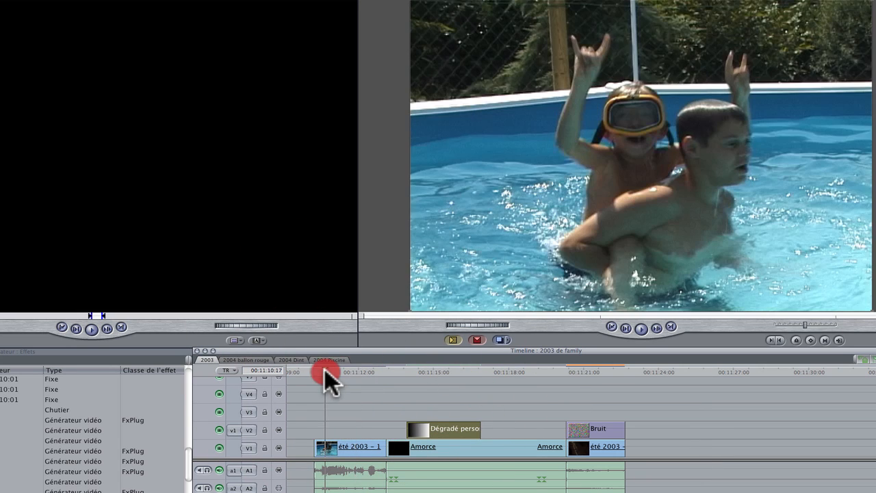
key("space")
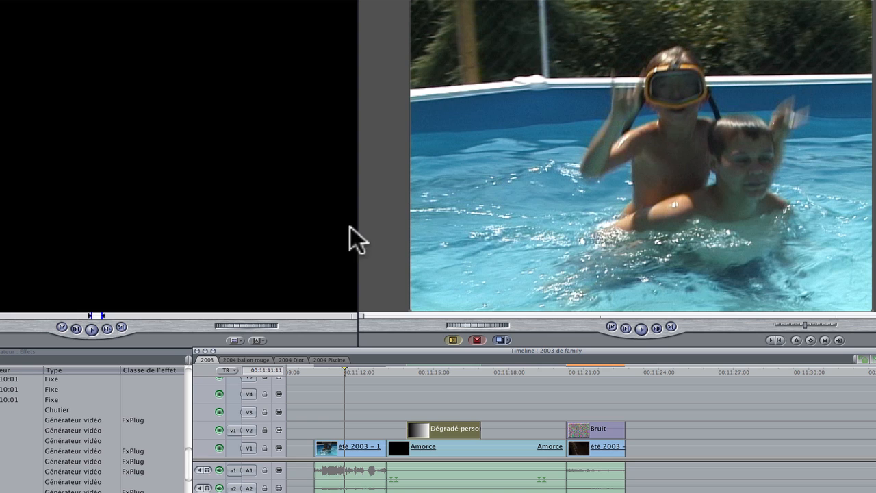
left_click_drag(445, 425, 368, 425)
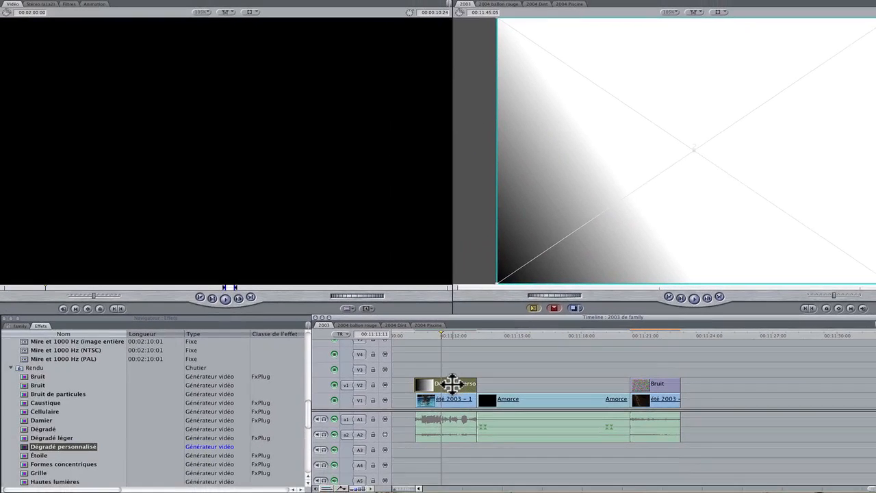
Step: Open the repositioned gradient clip's generator settings and set its direction to -180
double_click(357, 430)
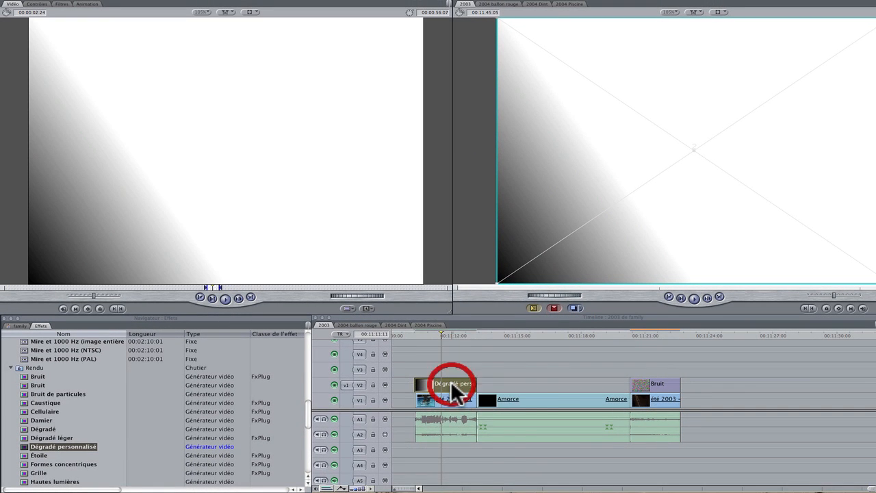
left_click(38, 5)
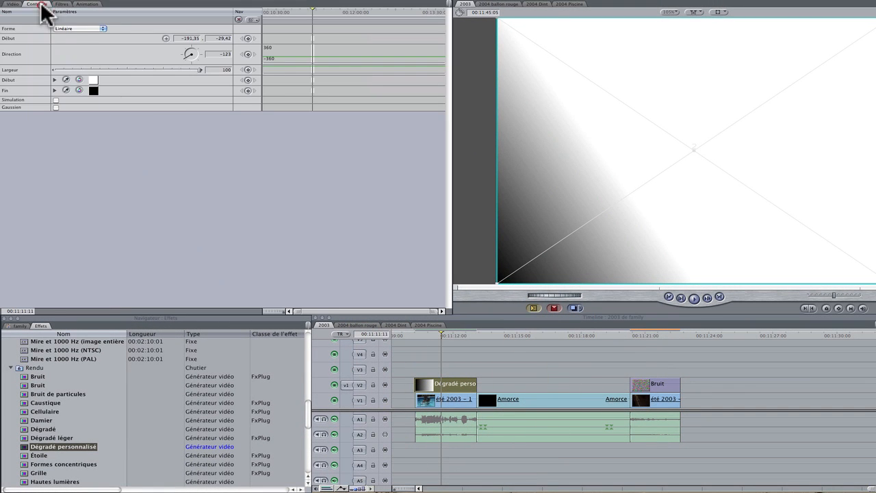
left_click_drag(185, 59, 192, 63)
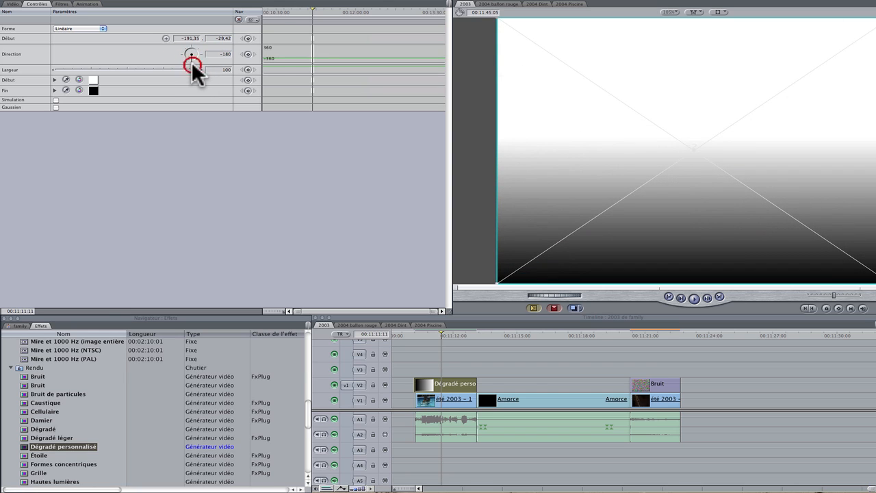
Step: Change the gradient clip's compositing mode so that the pool footage on V1 shows through its white area
right_click(475, 385)
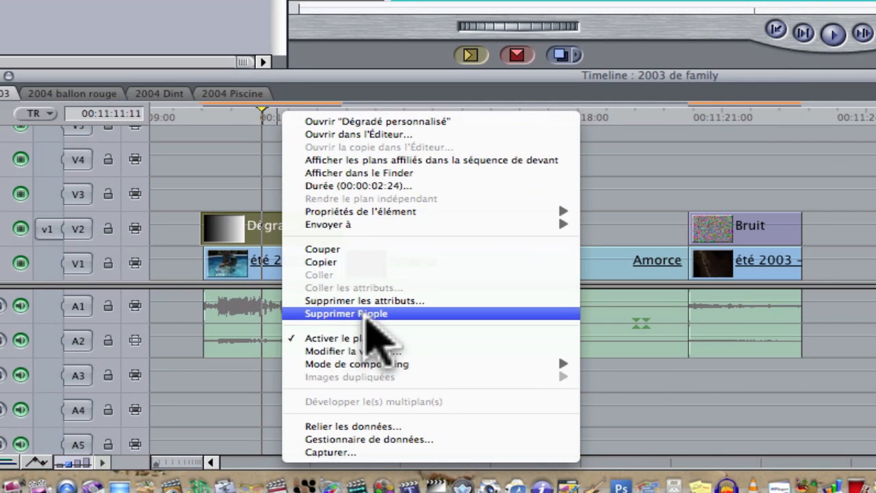
mouse_move(541, 449)
left_click(595, 351)
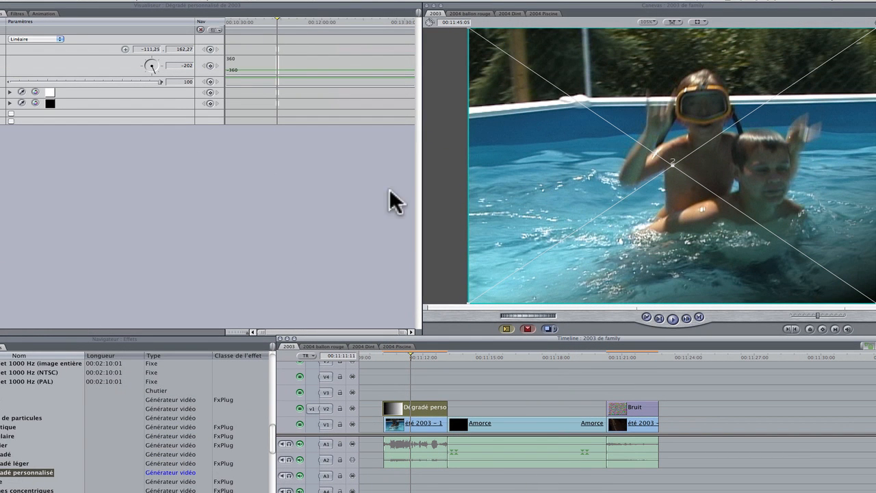
Step: Set the composited gradient's direction to -180 and raise its start point to about -106, -62 in the image
left_click_drag(152, 69, 152, 69)
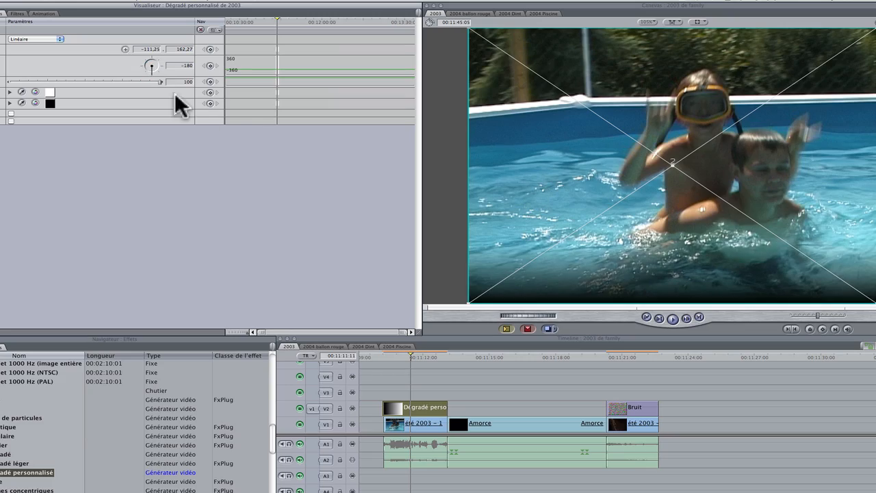
left_click(124, 48)
left_click_drag(632, 228, 617, 134)
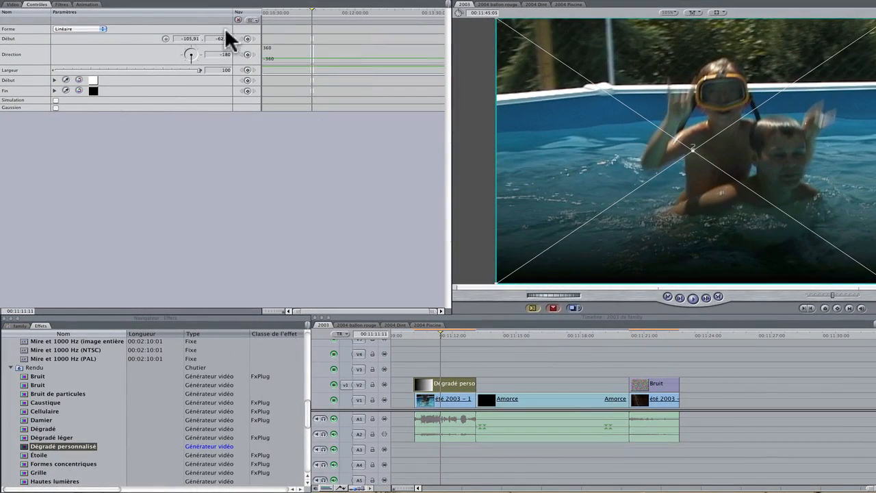
Step: Set the gradient clip's opacity to 46
left_click(87, 4)
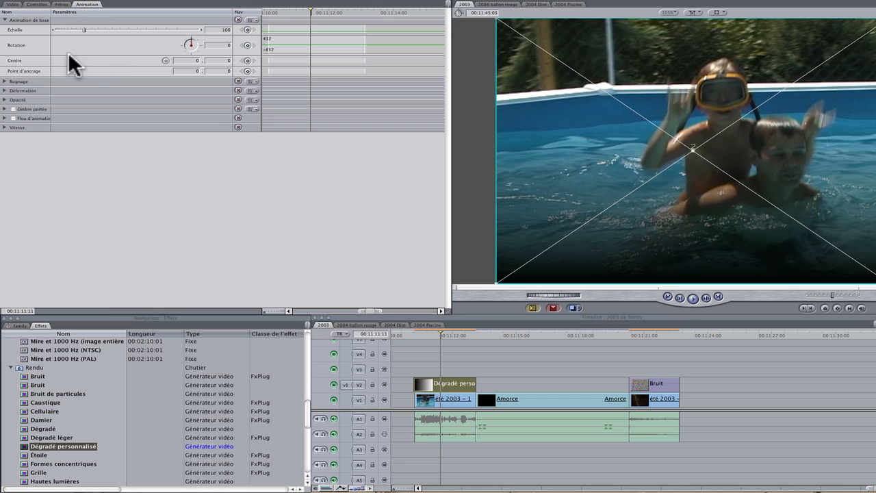
left_click(4, 100)
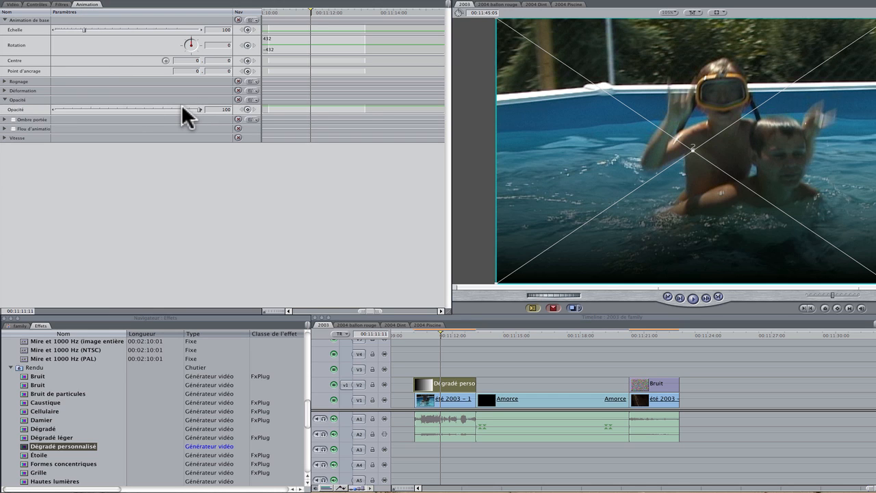
left_click_drag(181, 109, 128, 109)
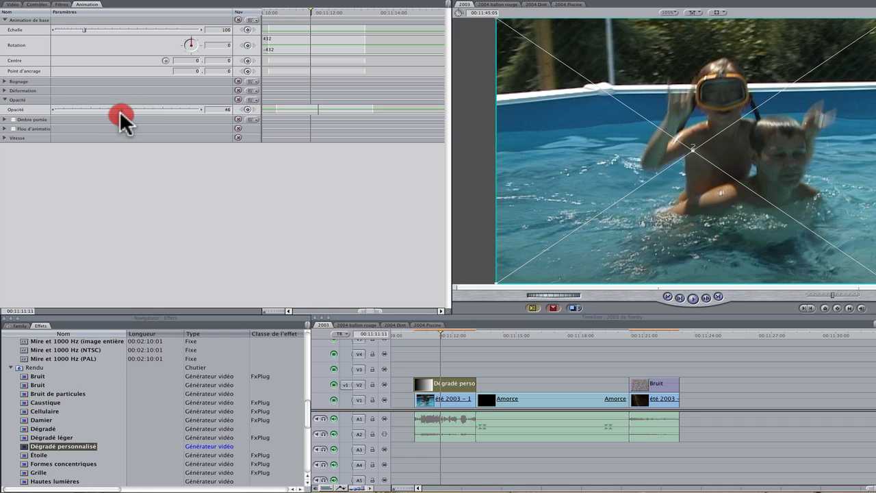
Step: Trim the gradient clip's start to 00:11:11:11 and play the sequence from just before it
left_click_drag(443, 383, 441, 383)
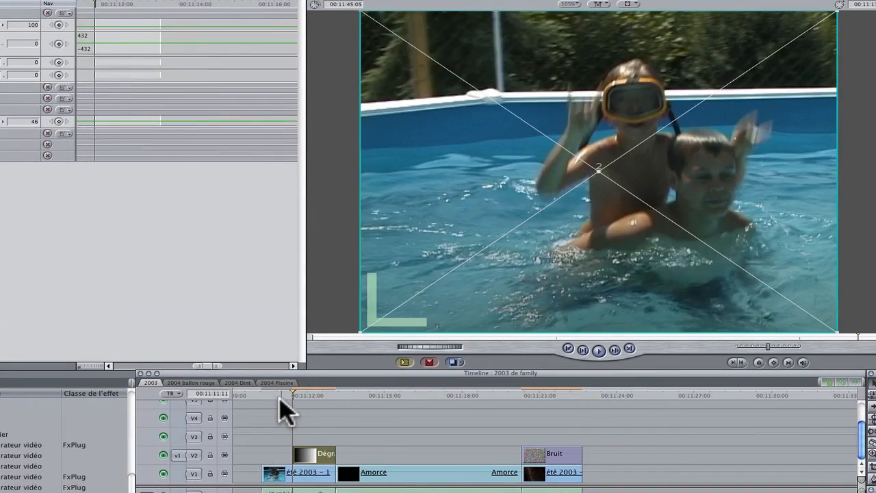
key("space")
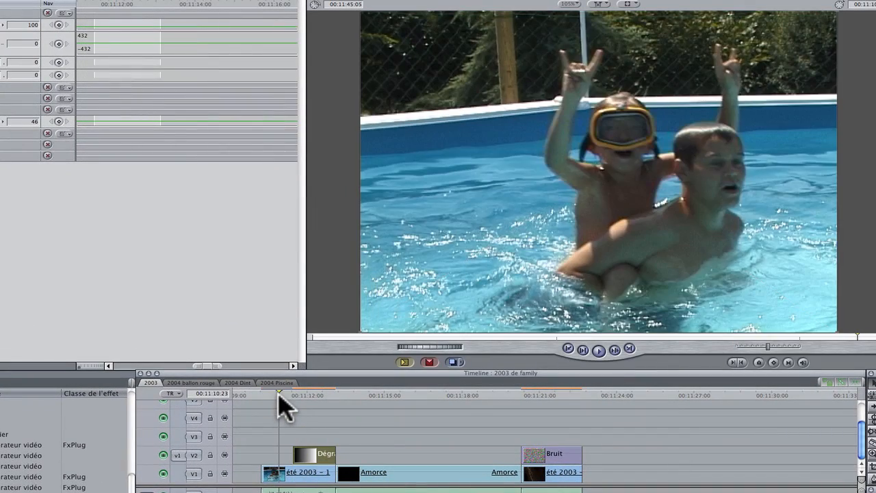
Step: Check the gradient's darkening by playing and scrubbing across its start, and preview the Grille generator
key("space")
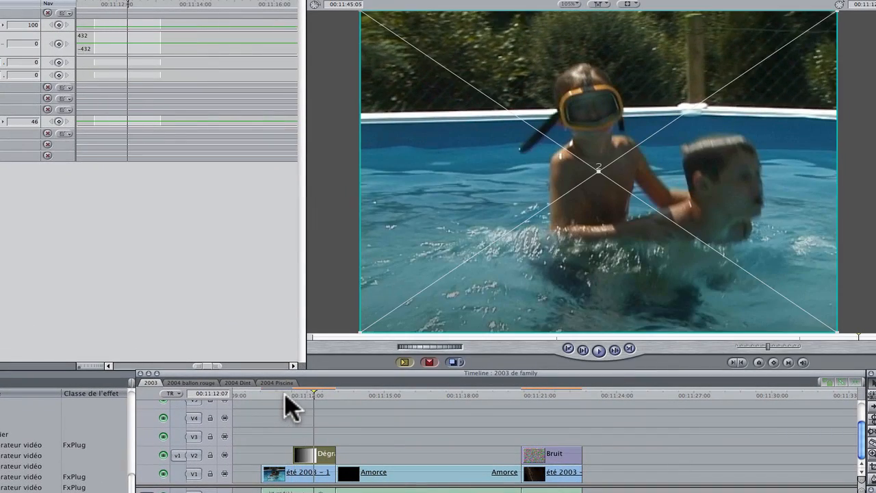
mouse_move(276, 396)
left_mouse_down()
mouse_move(314, 397)
mouse_move(280, 398)
mouse_move(309, 406)
left_mouse_up()
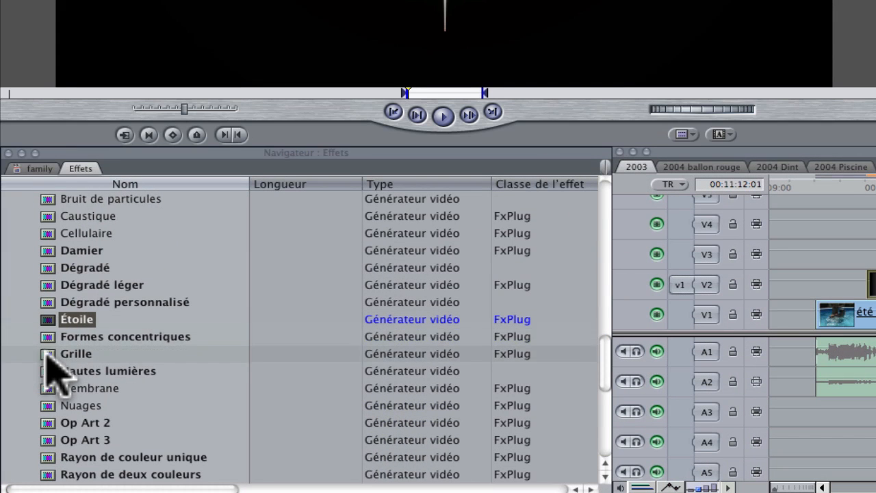
double_click(48, 353)
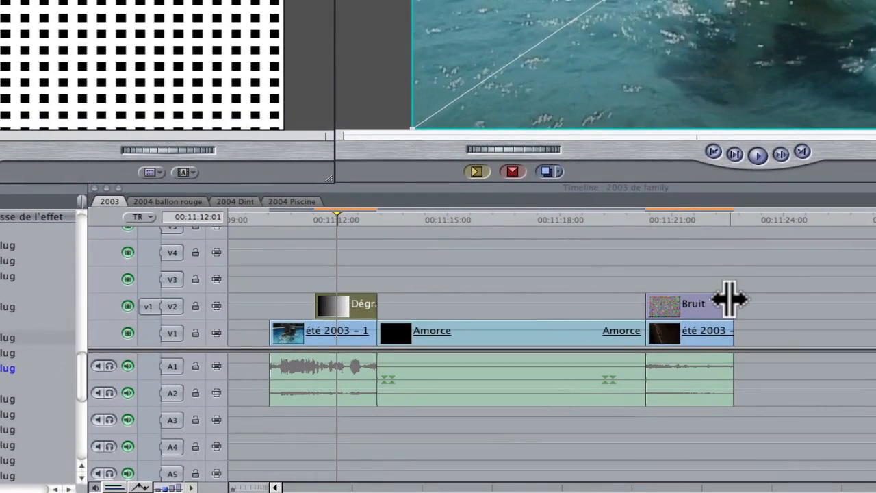
Step: Extend the start of the gradient clip on V2 back to the start of the pool clip
left_click(688, 219)
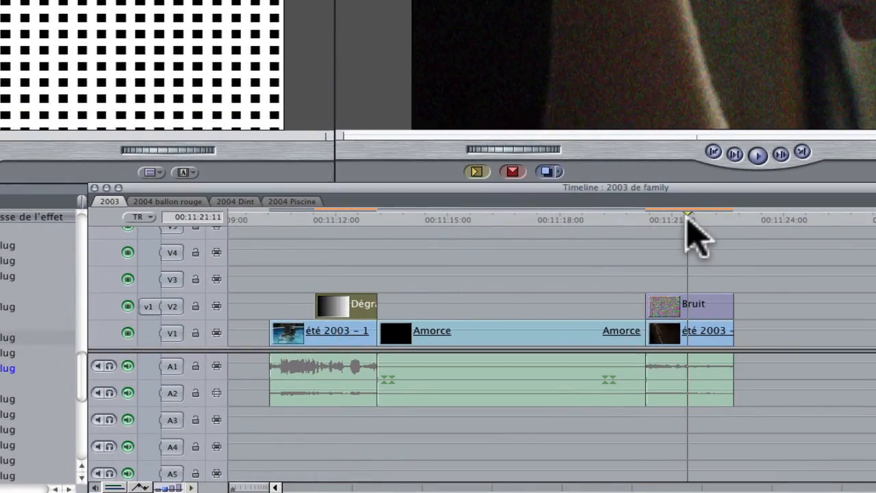
left_click(293, 220)
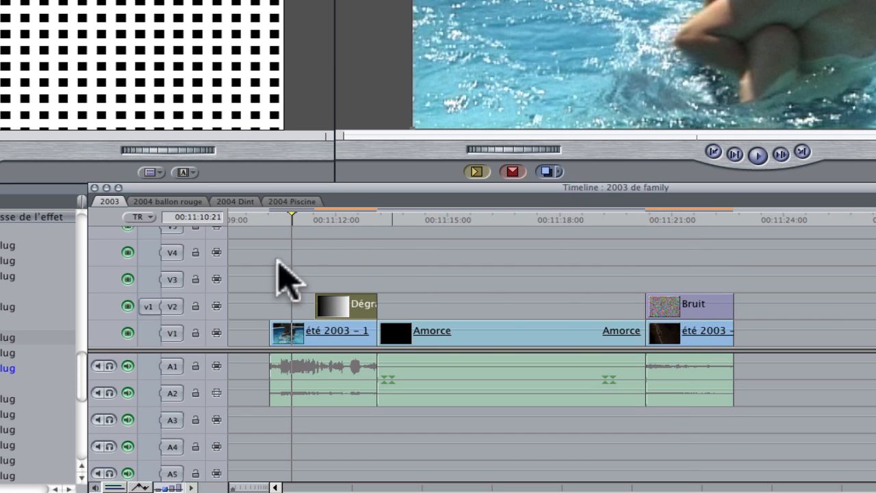
left_click_drag(314, 305, 270, 305)
Step: Place the Grille generator on V3 above the gradient clip and trim its end to match the pool clip's end
left_click(34, 368)
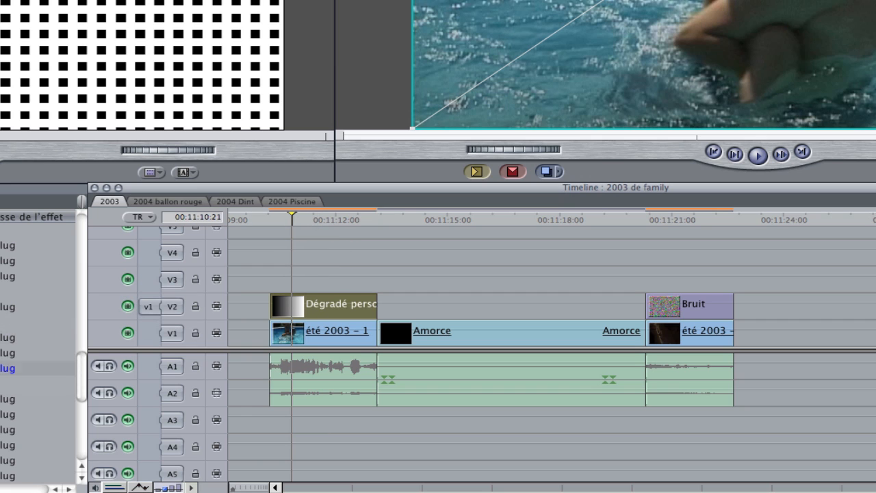
left_click_drag(35, 368, 290, 283)
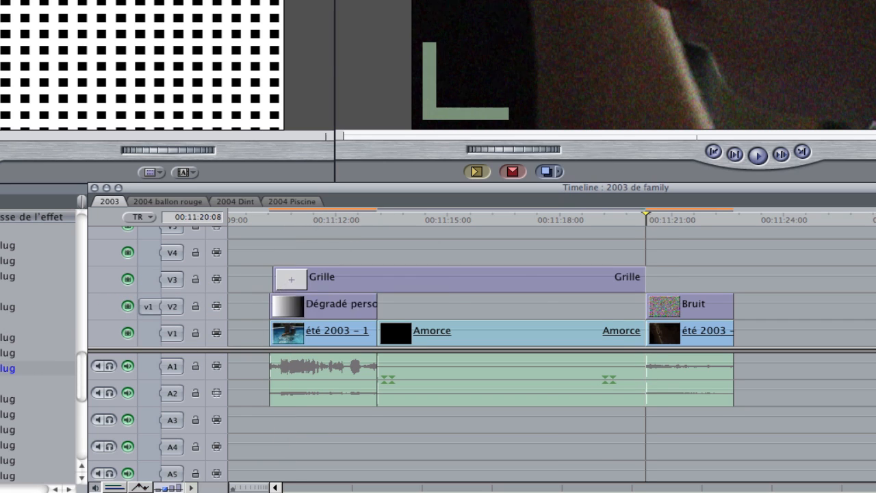
left_click_drag(643, 279, 378, 281)
Step: Set the Grille clip's compositing mode to Produit and extend its start to match the clips below
left_click(333, 220)
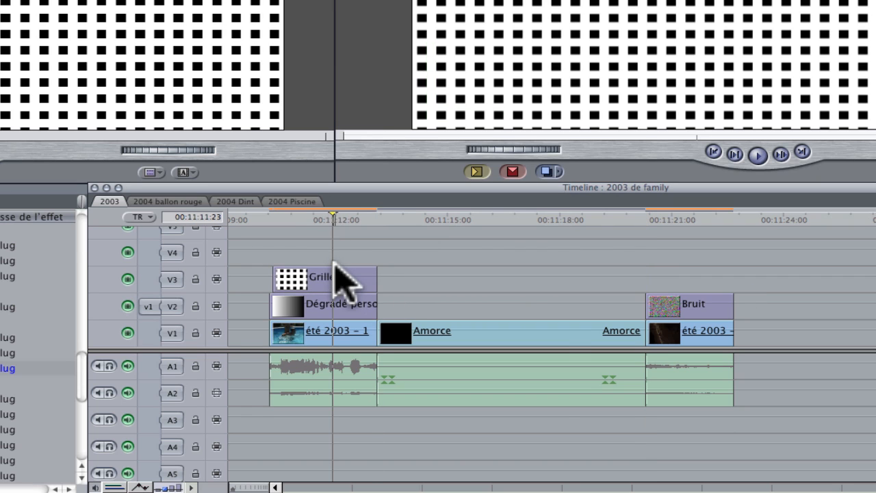
right_click(334, 274)
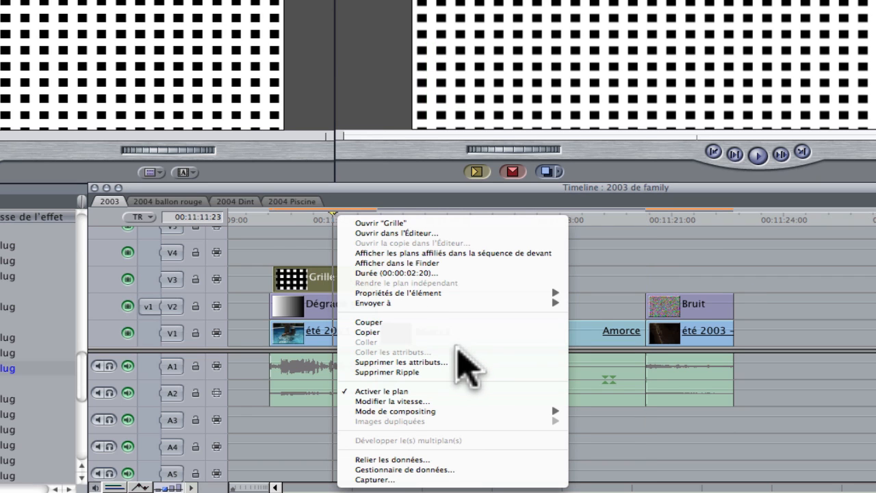
mouse_move(479, 412)
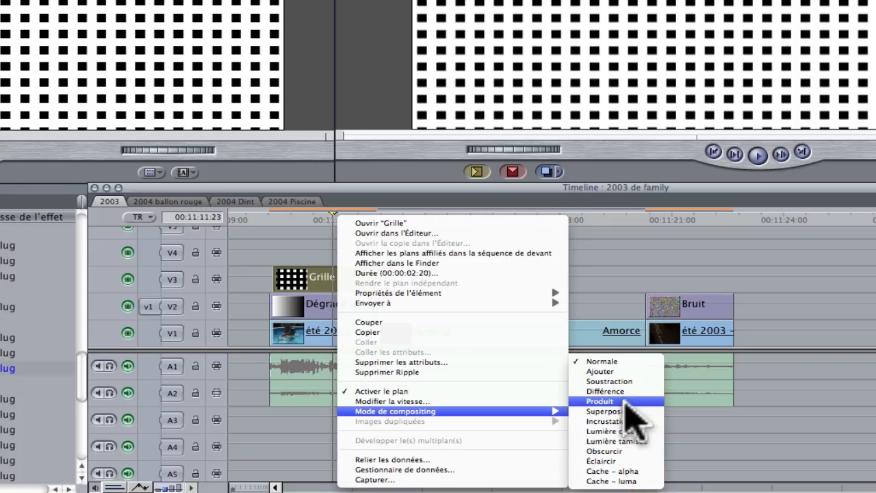
left_click(638, 404)
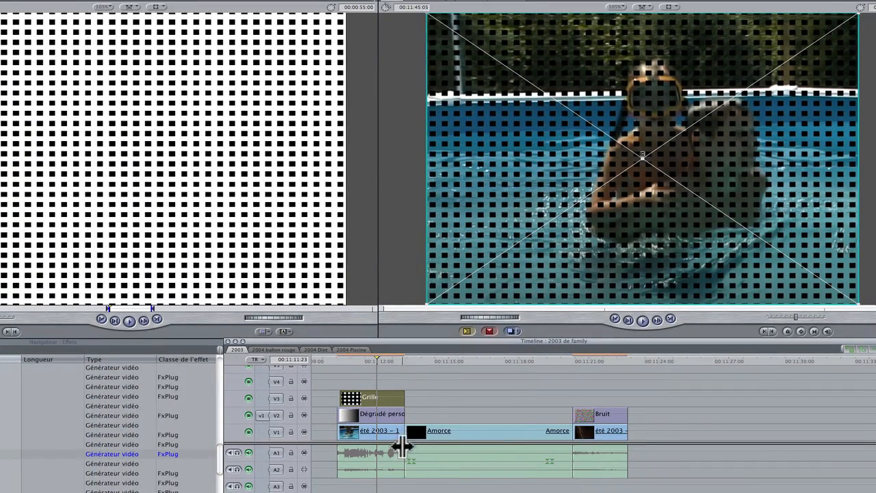
left_click_drag(333, 397, 337, 397)
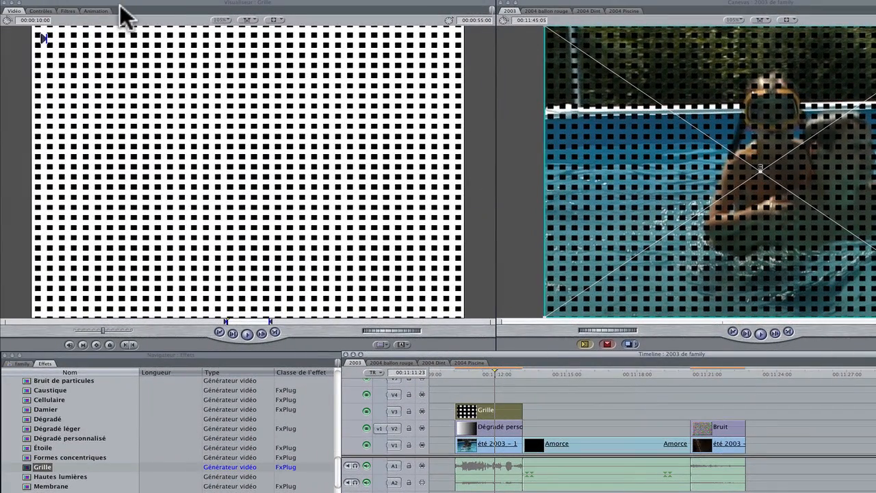
Step: Set the grid's AP opacity to 0,1, edge softening to 0,38, line width to 3, and AP width and height to 1, and play the sequence
left_click(45, 11)
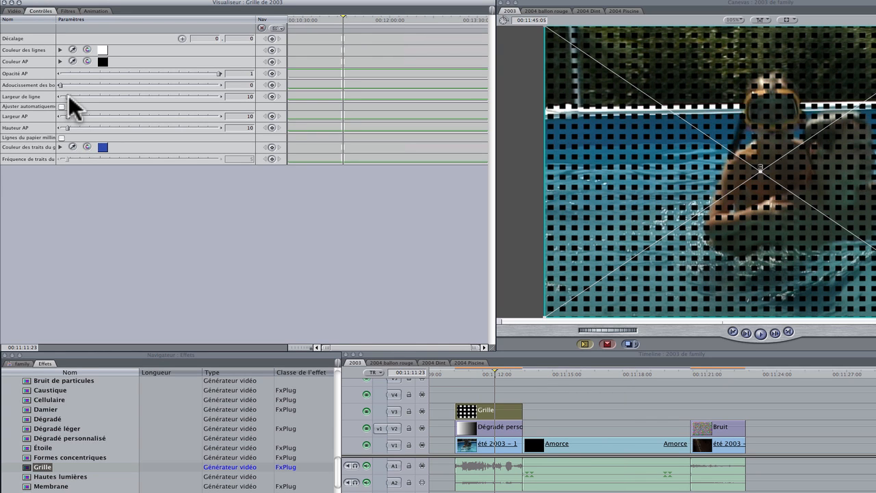
left_click_drag(68, 95, 59, 94)
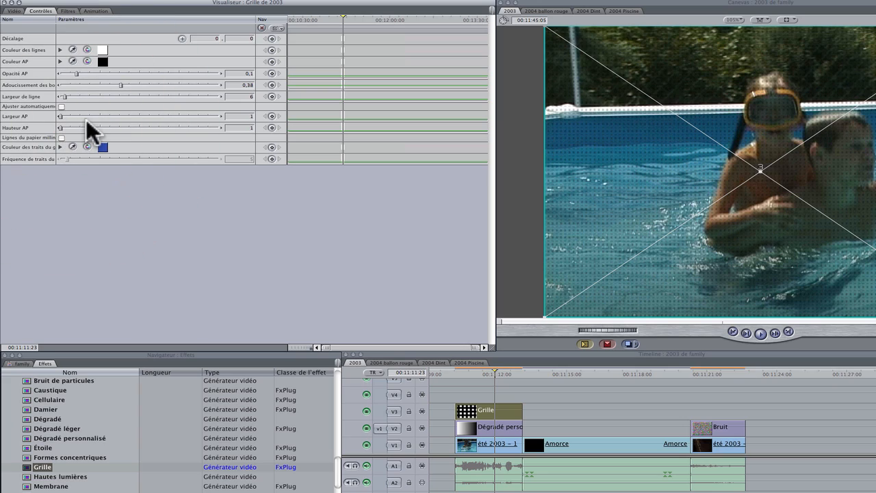
mouse_move(66, 95)
left_mouse_down()
mouse_move(98, 94)
mouse_move(60, 96)
left_mouse_up()
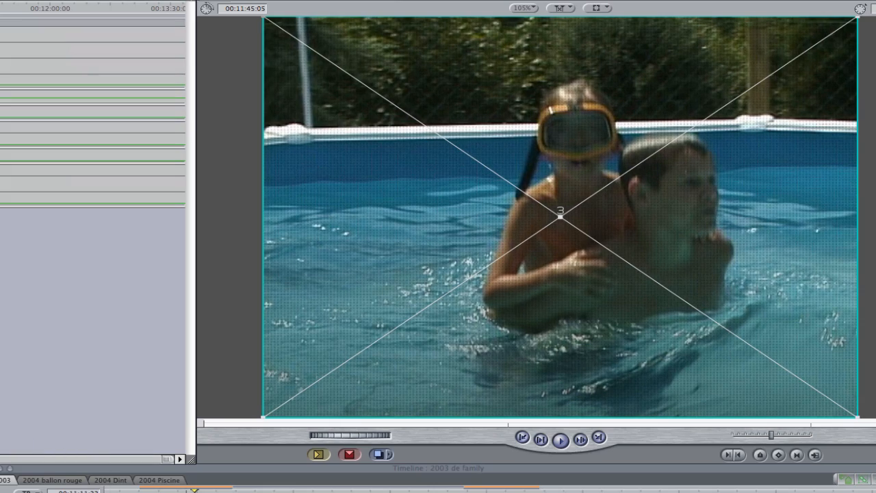
left_click(152, 490)
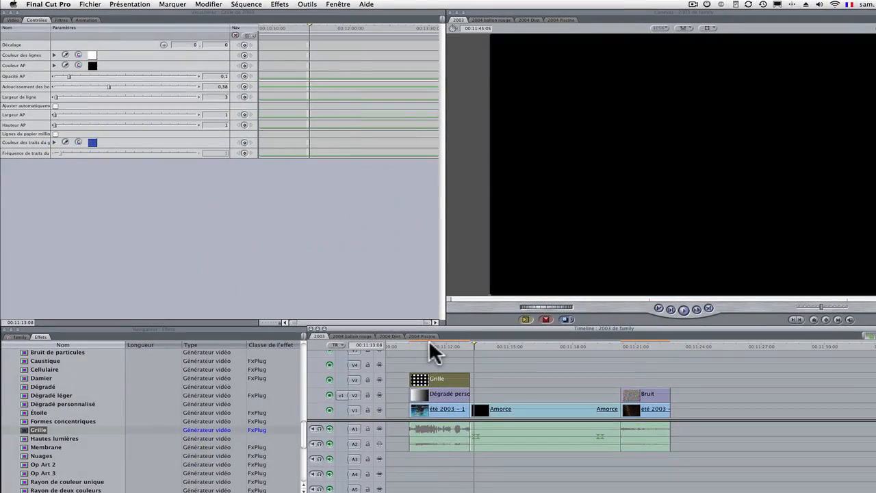
left_click(152, 490)
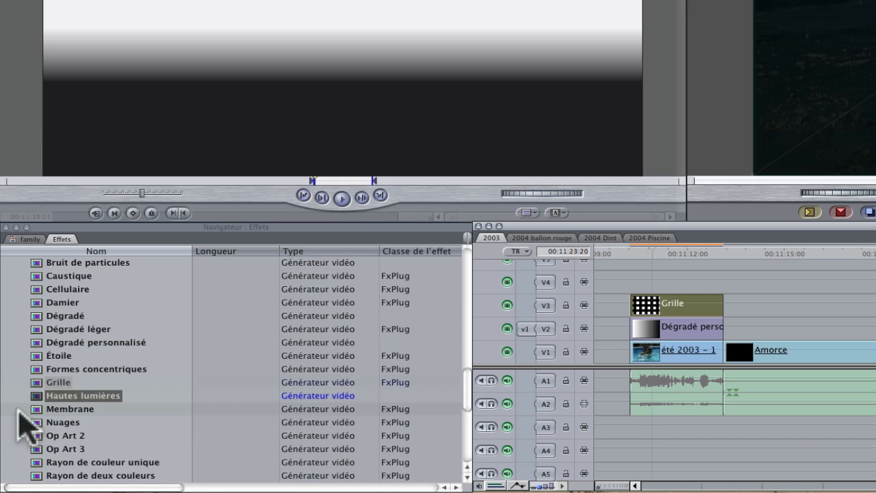
Step: Find the Nuages generator among the video generators and open it in the viewer
scroll(117, 461, "down", 6)
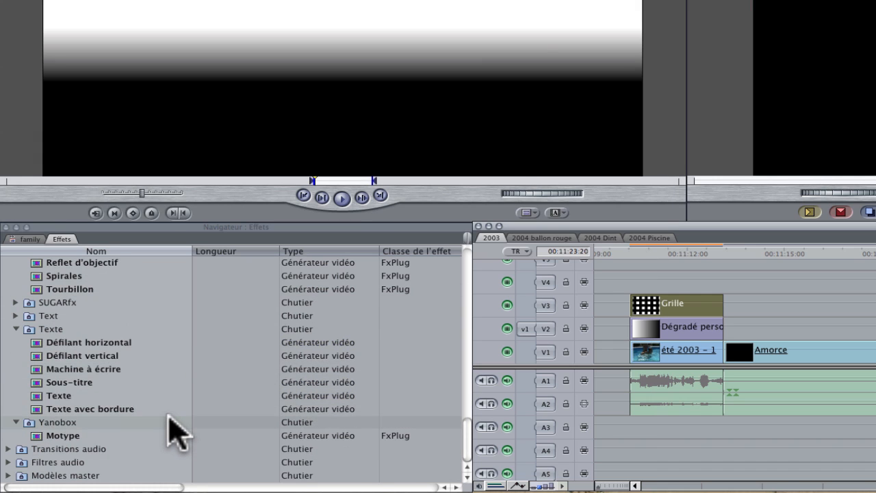
scroll(93, 414, "up", 10)
scroll(98, 408, "down", 5)
left_click(97, 408)
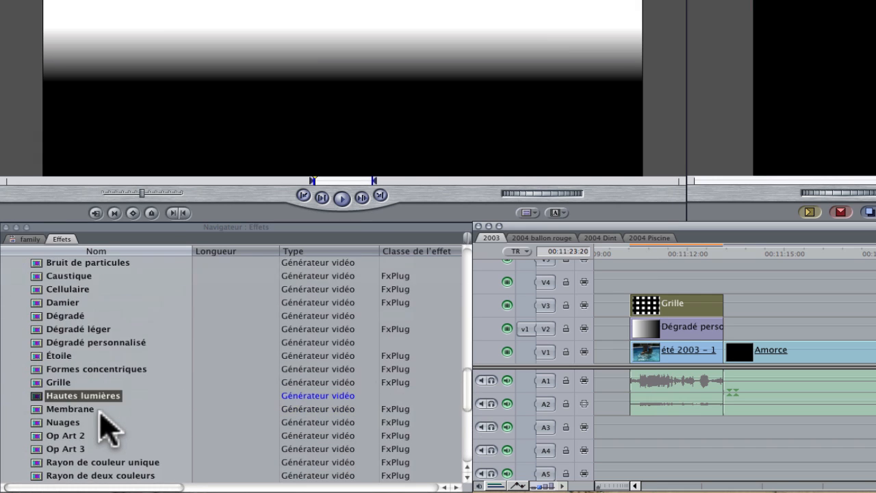
scroll(99, 412, "down", 3)
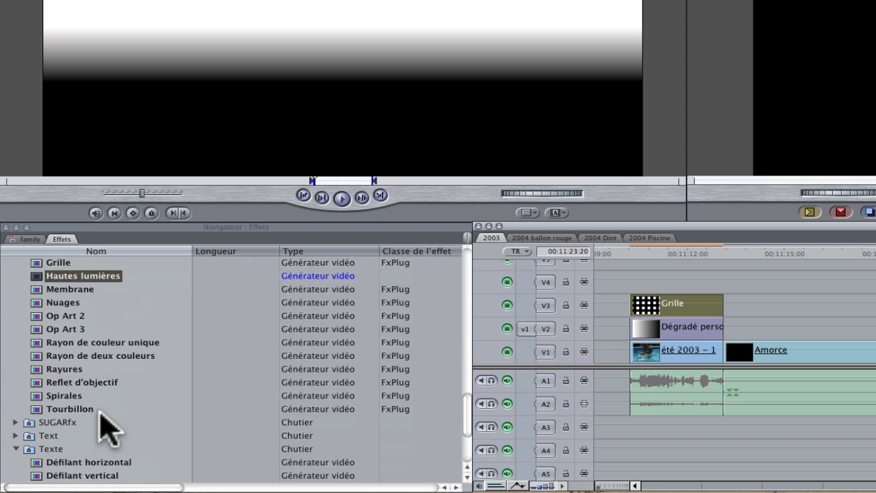
double_click(28, 302)
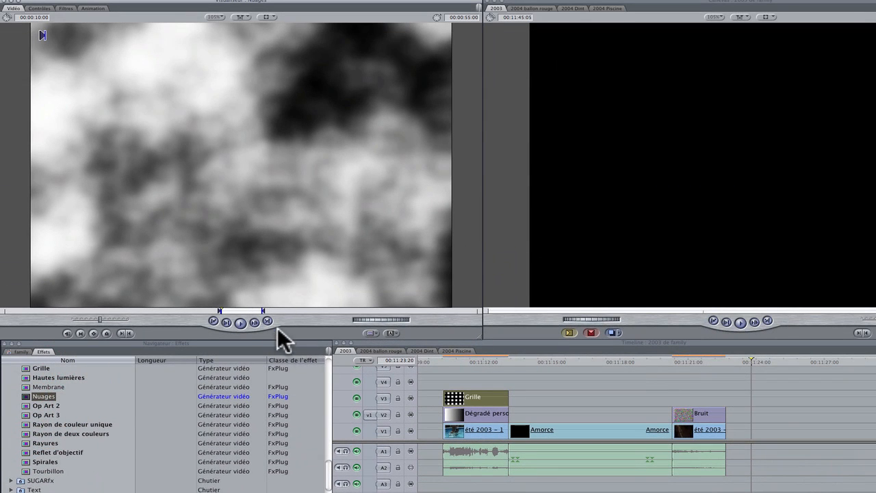
Step: Place the Nuages generator on V2 after the Bruit clip and play it
left_click_drag(312, 304, 756, 465)
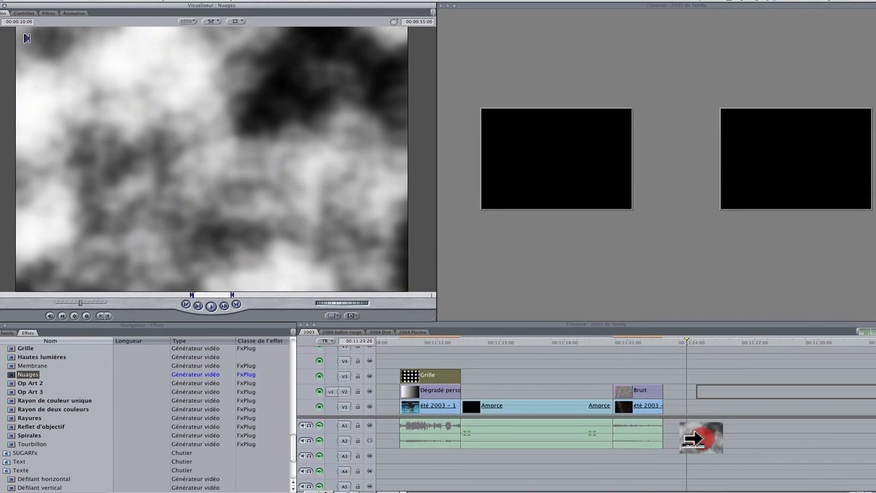
left_click_drag(694, 438, 700, 446)
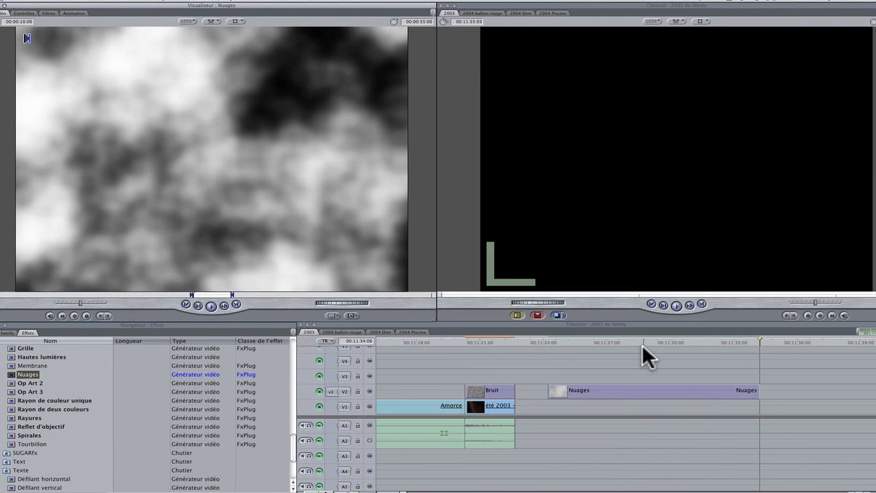
left_click_drag(611, 346, 580, 351)
key("space")
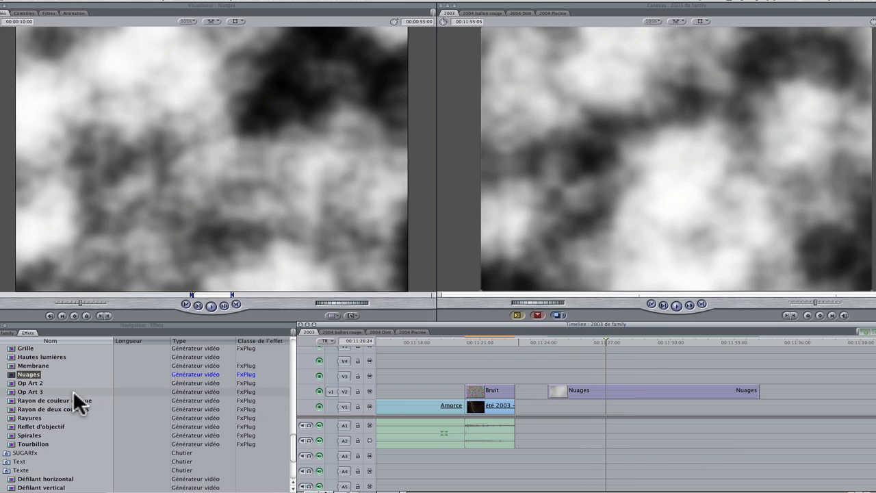
Step: Place the Couleur unie generator from the Cache category on V1, directly below the Nuages clip
scroll(70, 390, "down", 10)
scroll(70, 390, "up", 3)
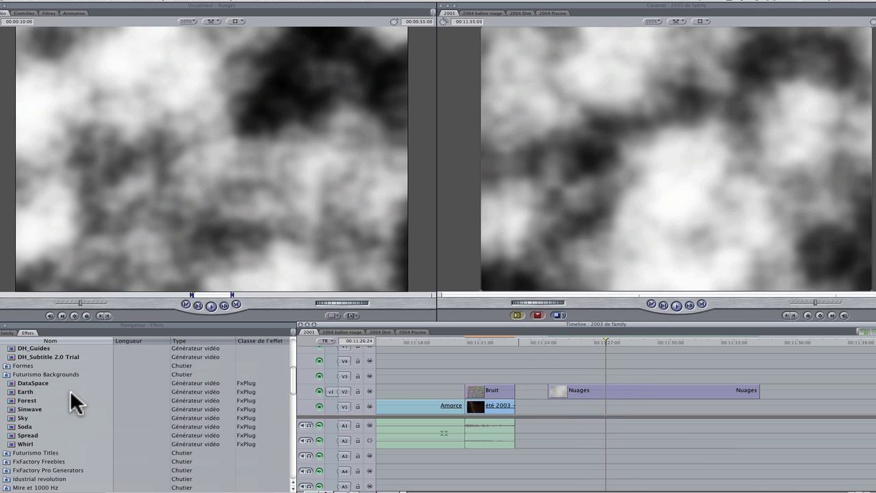
scroll(70, 390, "up", 3)
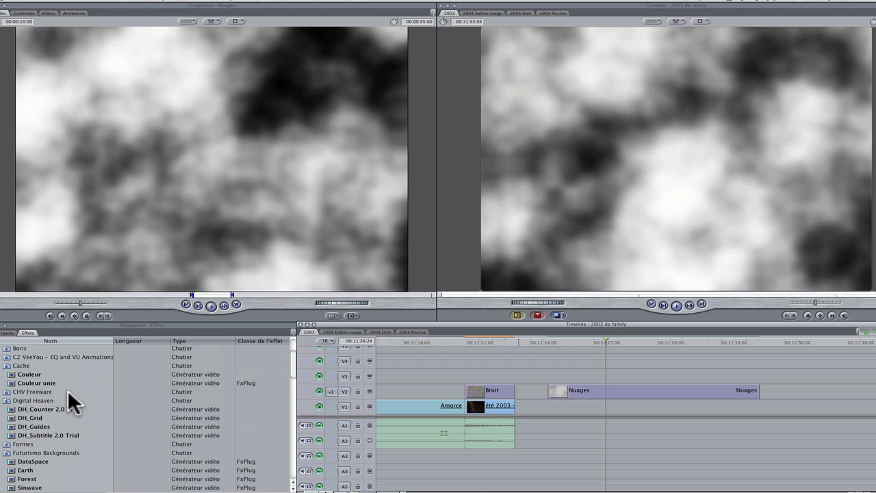
left_click_drag(204, 384, 568, 402)
right_click(604, 339)
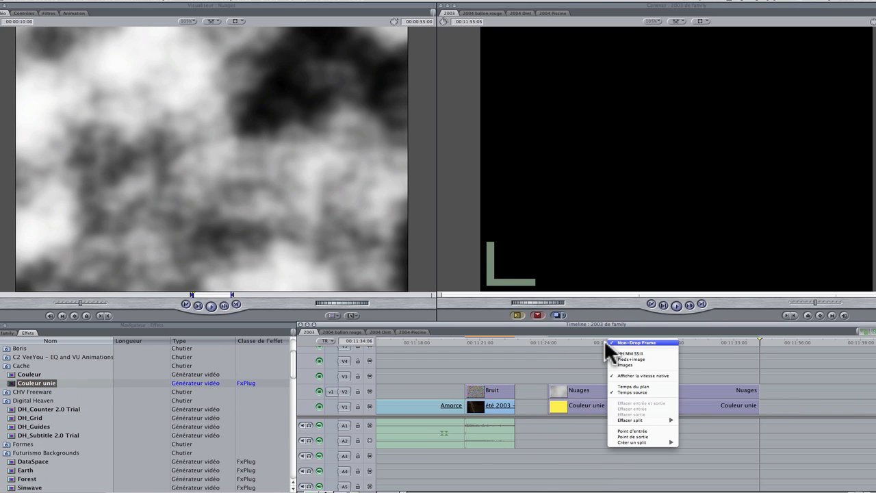
Step: Change the Couleur unie clip's colour to light blue
double_click(583, 405)
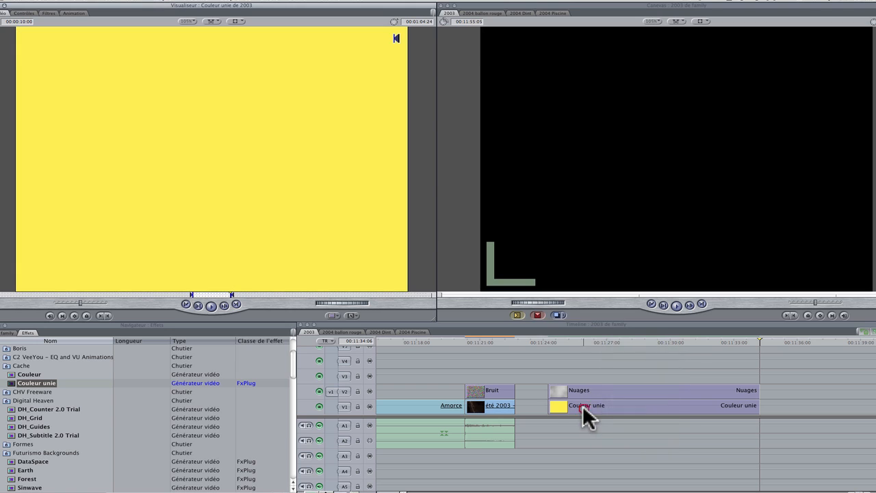
left_click(25, 13)
left_click(80, 38)
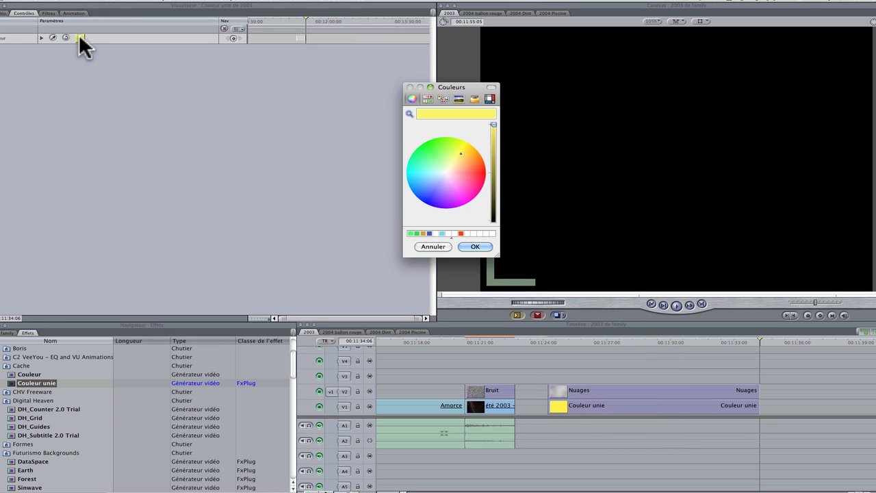
left_click(426, 190)
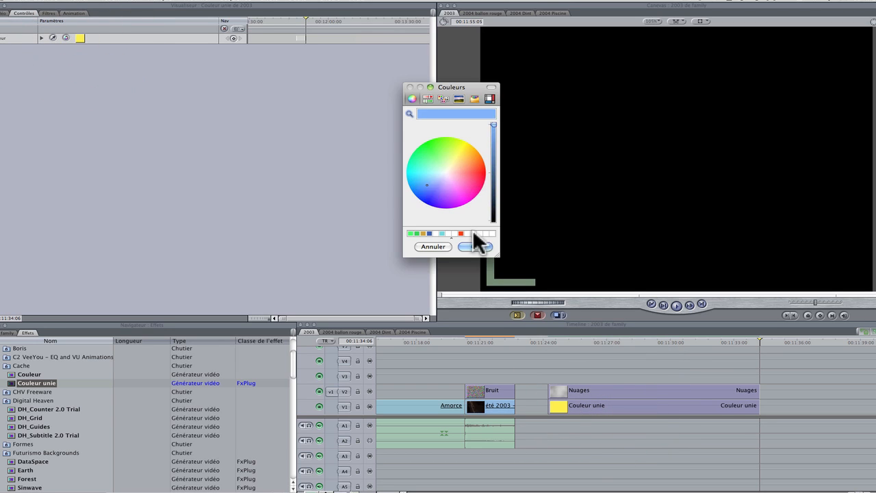
left_click(473, 246)
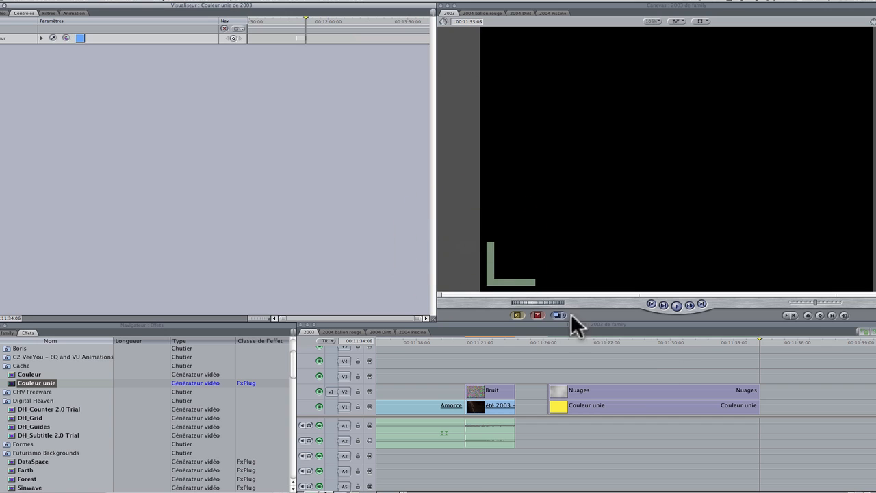
Step: Set the Nuages clip's compositing mode to Ajouter over the blue Couleur unie clip, and open Nuages in the viewer
left_click(644, 344)
double_click(661, 403)
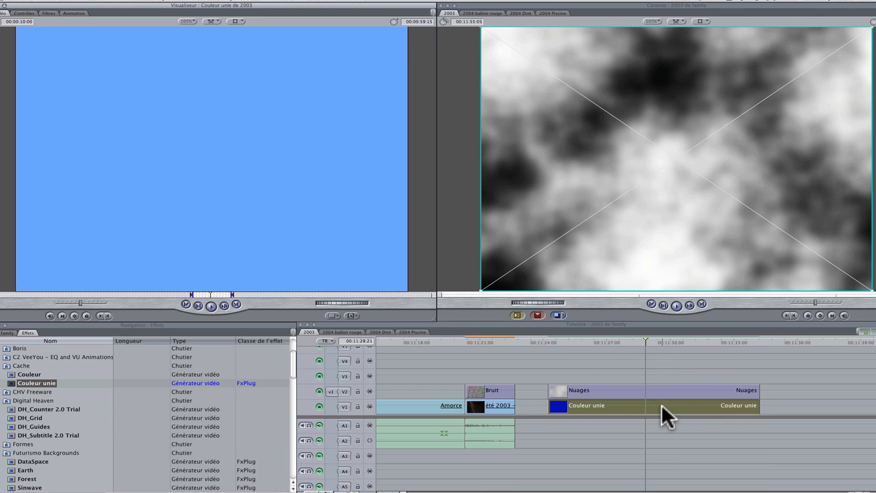
right_click(650, 390)
mouse_move(767, 446)
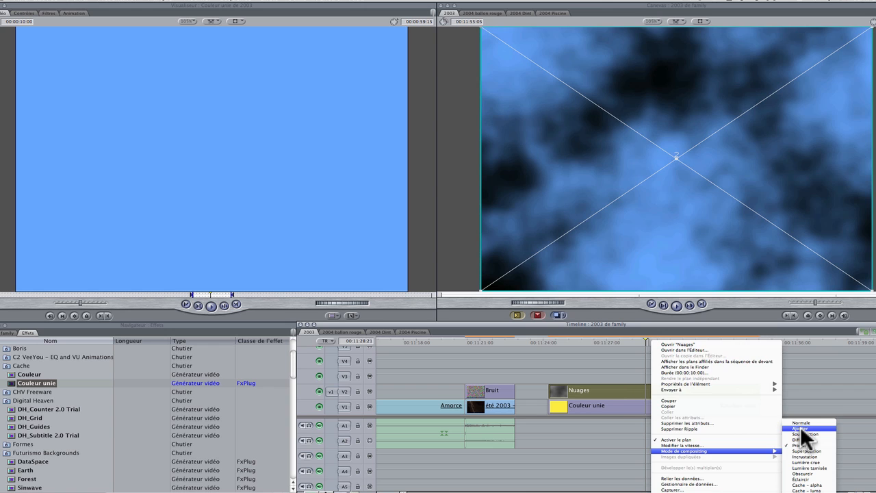
left_click(802, 430)
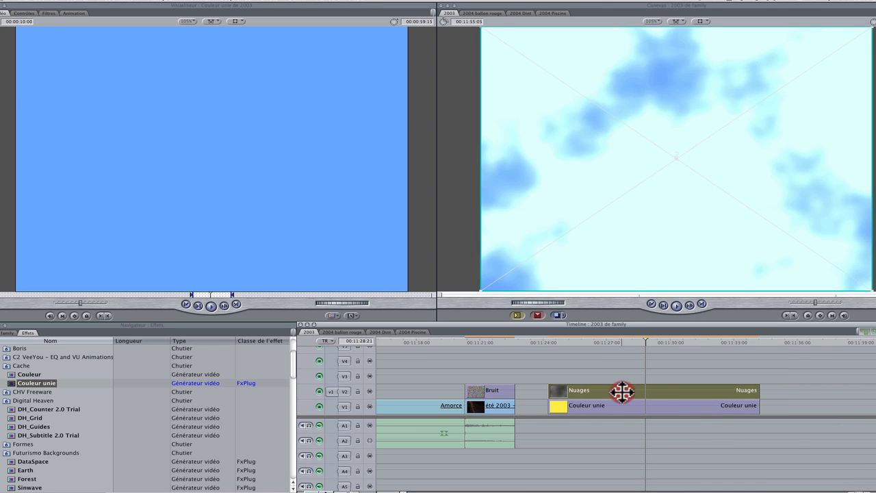
double_click(622, 391)
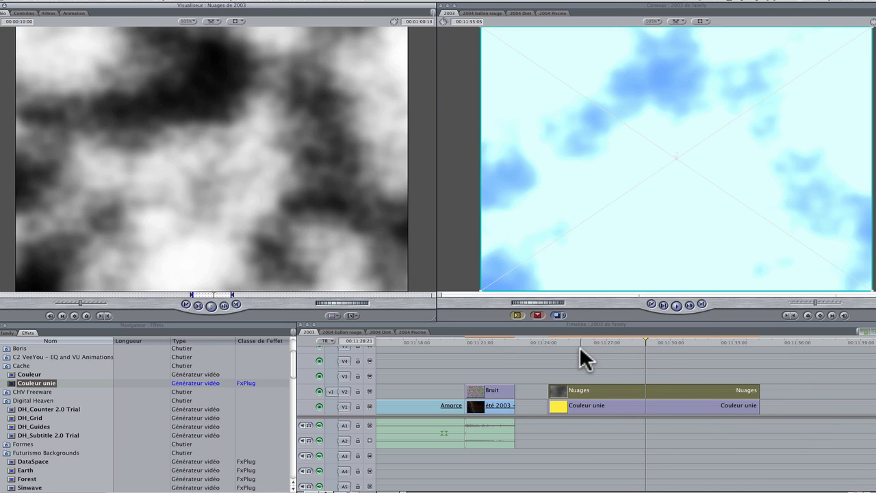
Step: Set the Nuages clip's horizontal and vertical scale to 28 and its speed to 0,59
left_click(576, 340)
key("space")
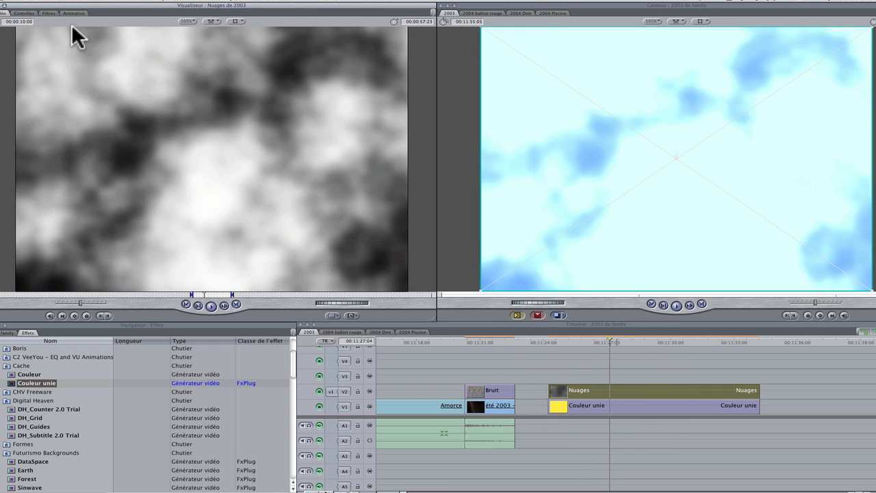
left_click(25, 13)
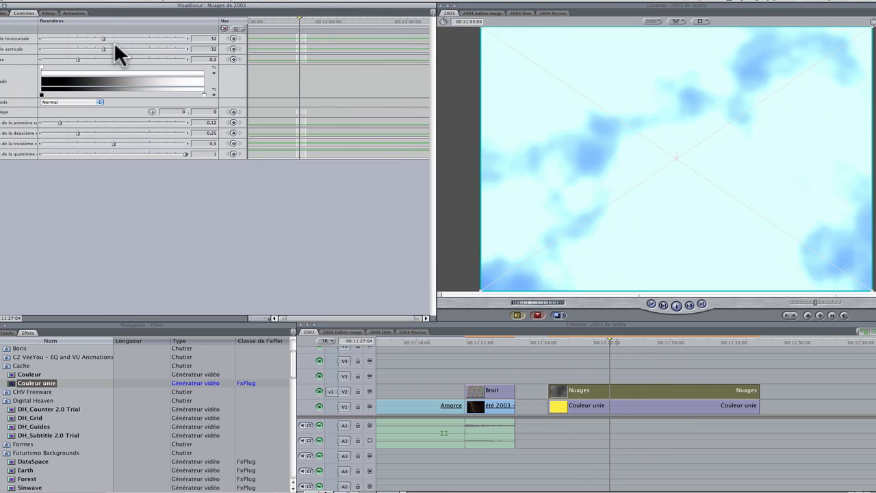
left_click(94, 38)
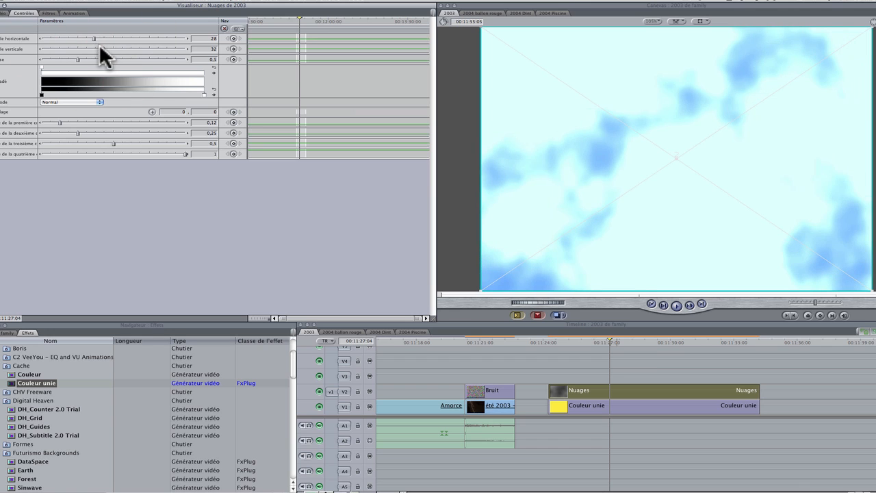
left_click(93, 48)
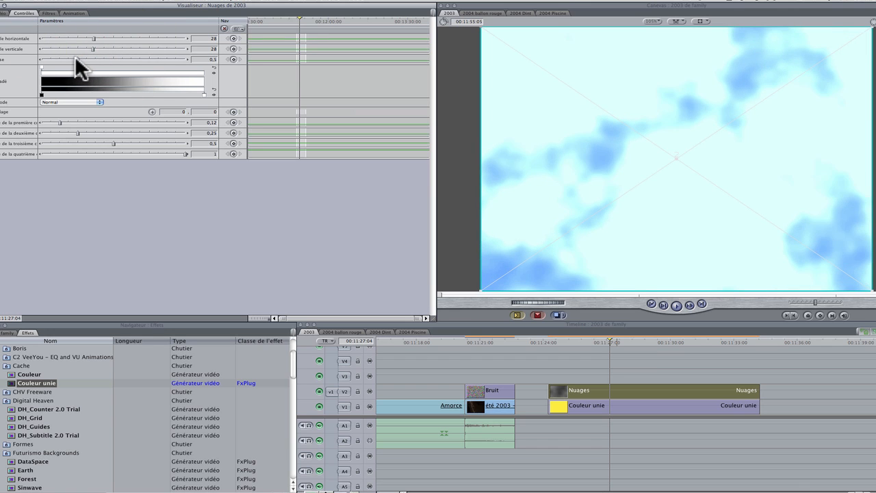
left_click(84, 59)
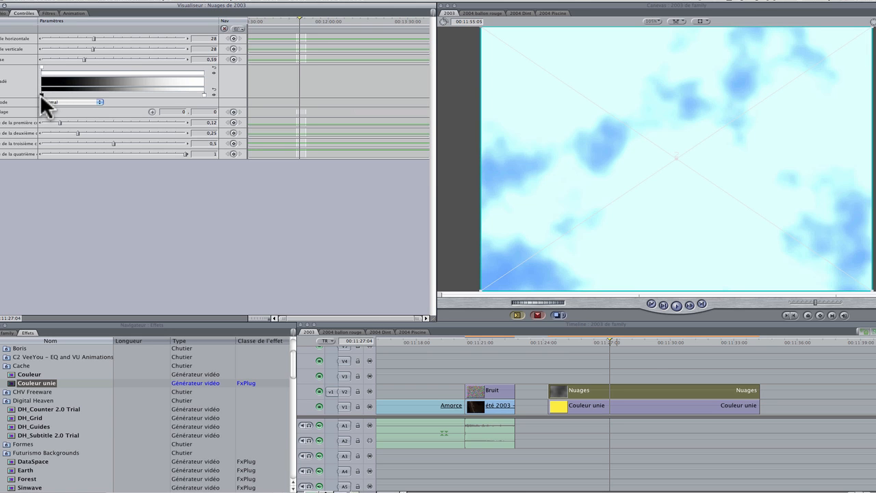
Step: Shift the black colour stop of the Nuages gradient inward to about a quarter of its length
mouse_move(42, 95)
left_mouse_down()
mouse_move(132, 95)
mouse_move(88, 94)
left_mouse_up()
mouse_move(43, 66)
left_mouse_down()
mouse_move(104, 76)
mouse_move(40, 74)
left_mouse_up()
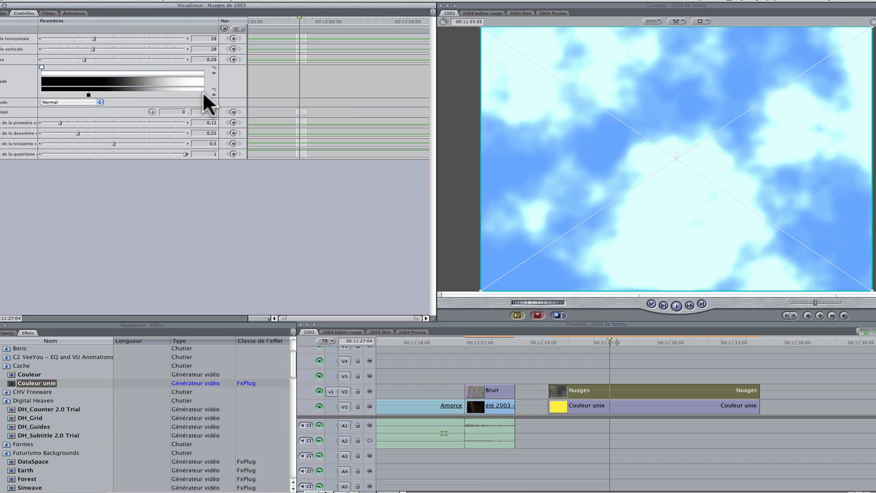
mouse_move(203, 91)
left_mouse_down()
mouse_move(184, 93)
mouse_move(206, 92)
left_mouse_up()
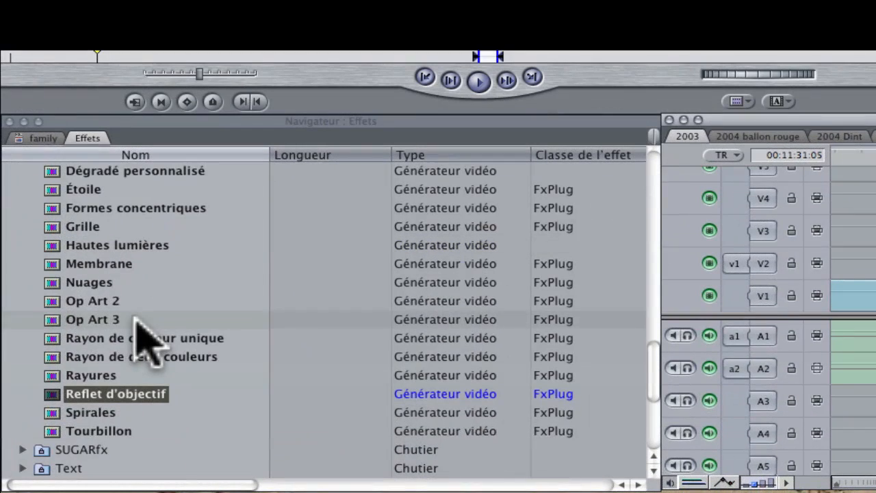
Step: Place the Hautes lumières generator on V2 directly after the Nuages clip
scroll(137, 319, "down", 1)
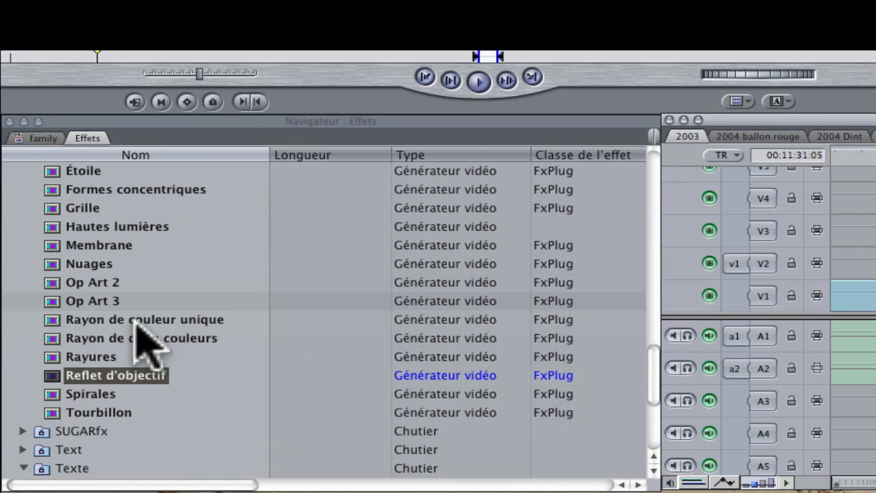
left_click(52, 226)
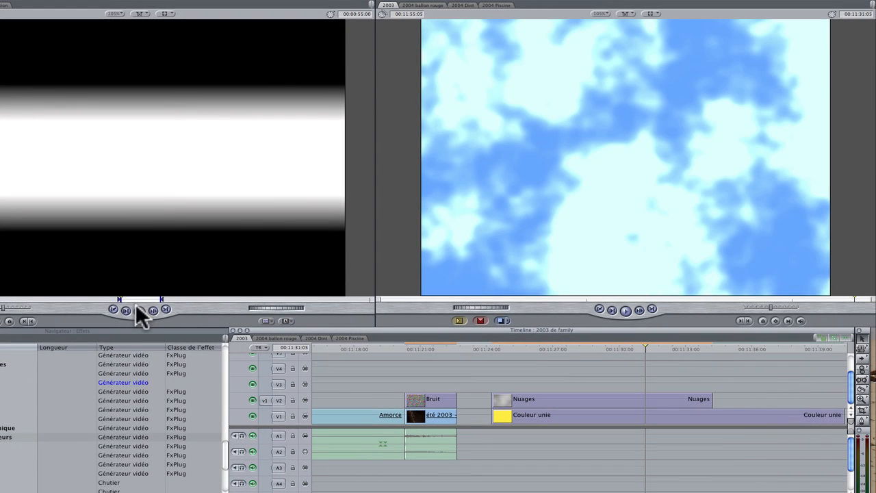
left_click_drag(311, 325, 400, 306)
left_click_drag(250, 280, 728, 399)
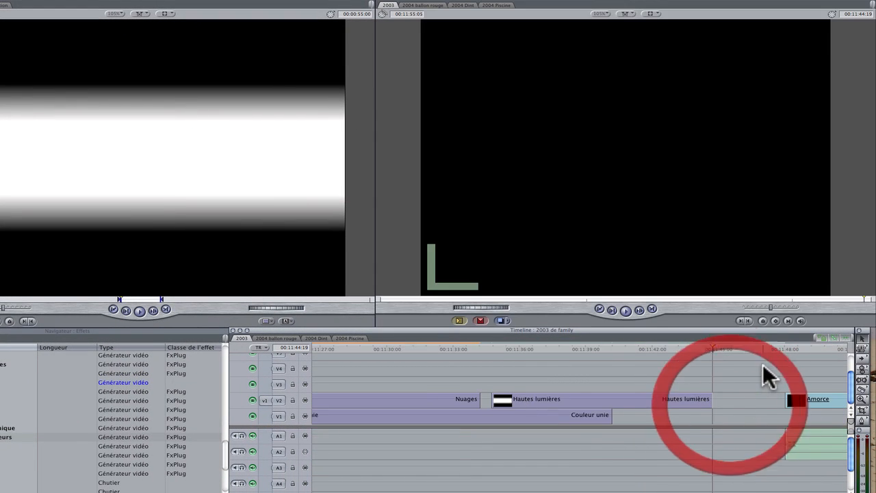
Step: Set the Hautes lumières clip's compositing mode to Produit
right_click(584, 399)
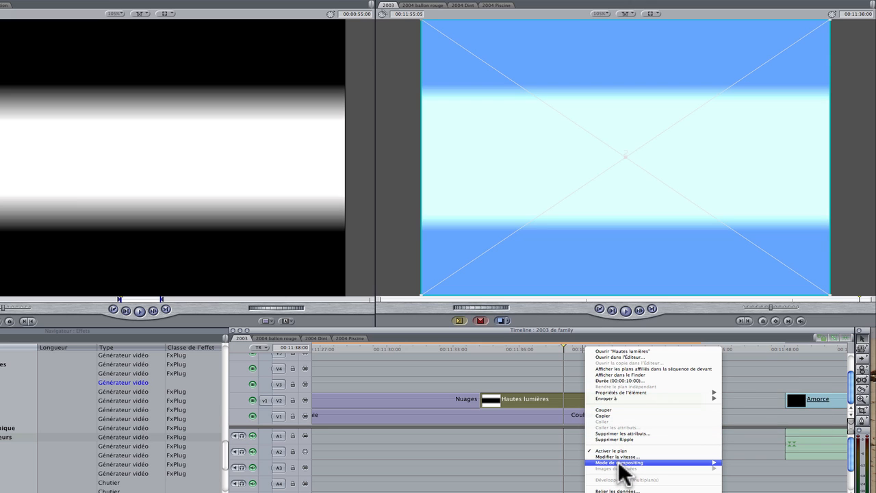
mouse_move(620, 462)
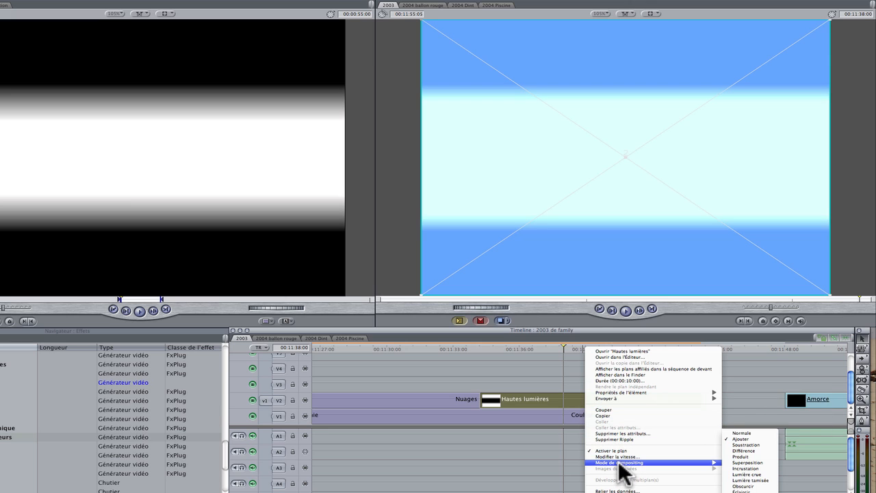
left_click(749, 464)
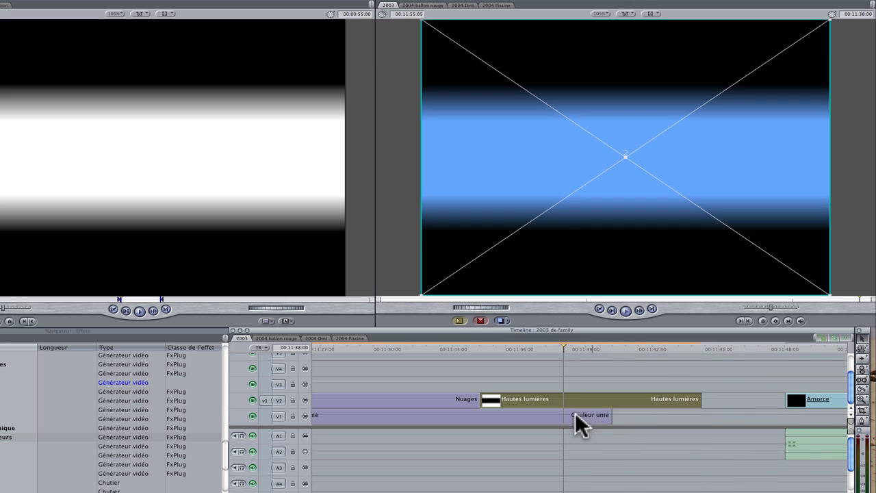
Step: Set the Hautes lumières clip's Angle to 124 and its Largeur to 2
double_click(550, 401)
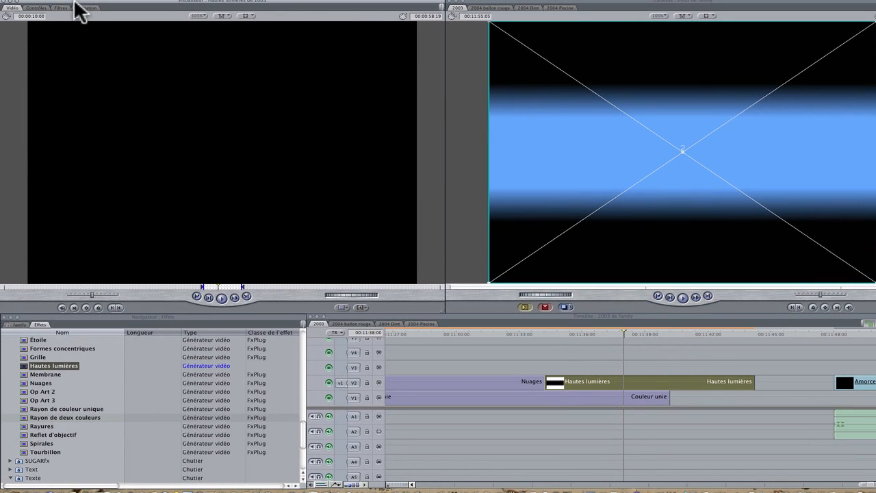
left_click(38, 8)
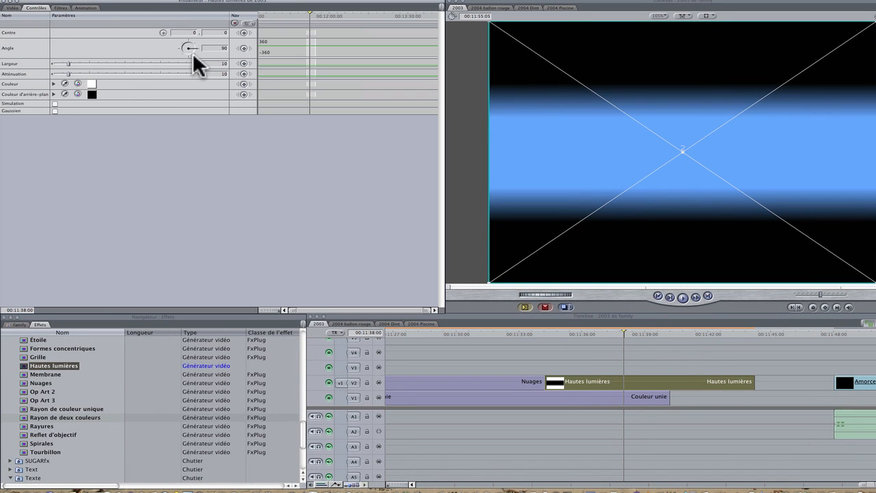
left_click_drag(195, 46, 195, 48)
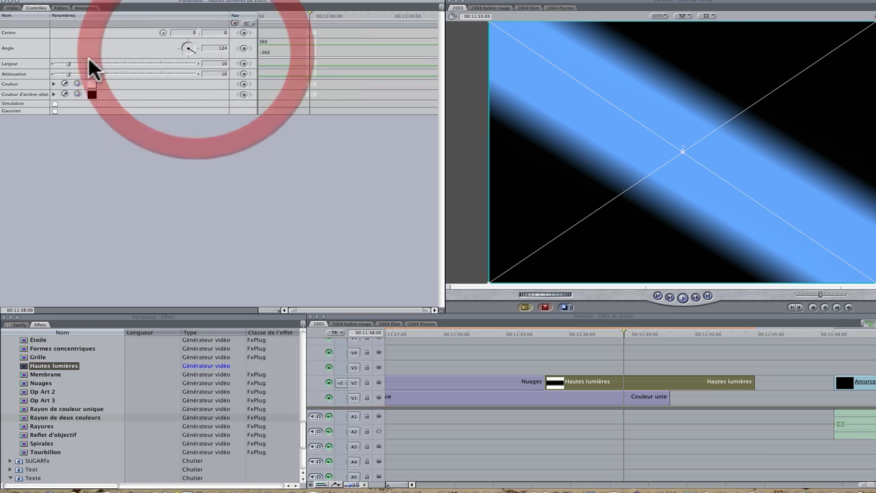
mouse_move(69, 63)
left_mouse_down()
mouse_move(79, 63)
mouse_move(43, 63)
mouse_move(56, 61)
left_mouse_up()
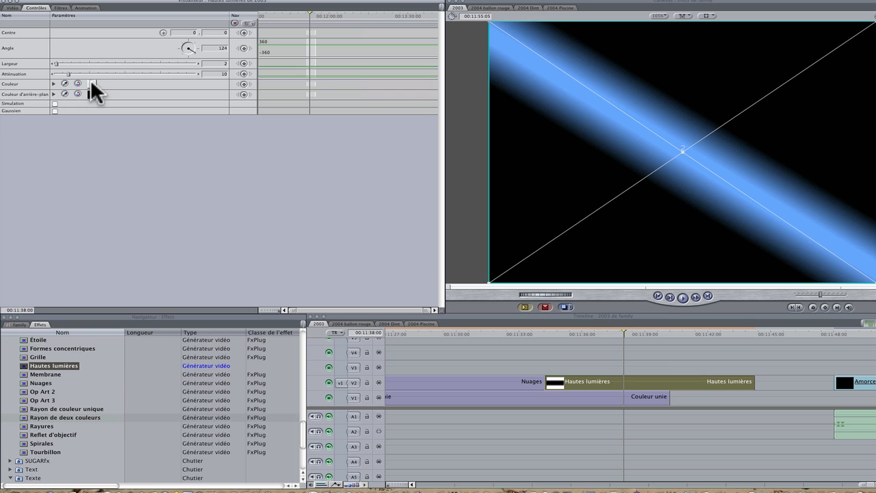
Step: Change the colour of the Couleur unie segment beneath the Hautes lumières clip to bright green
double_click(626, 391)
left_click(91, 33)
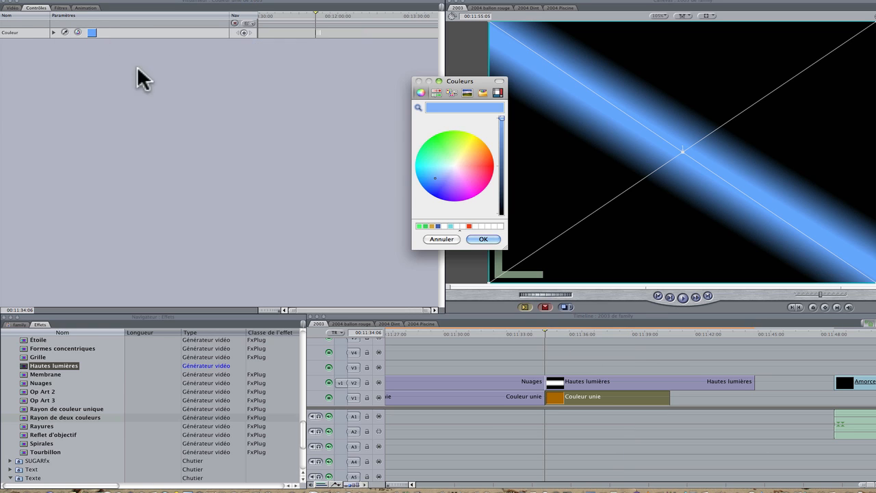
left_click_drag(437, 174, 442, 137)
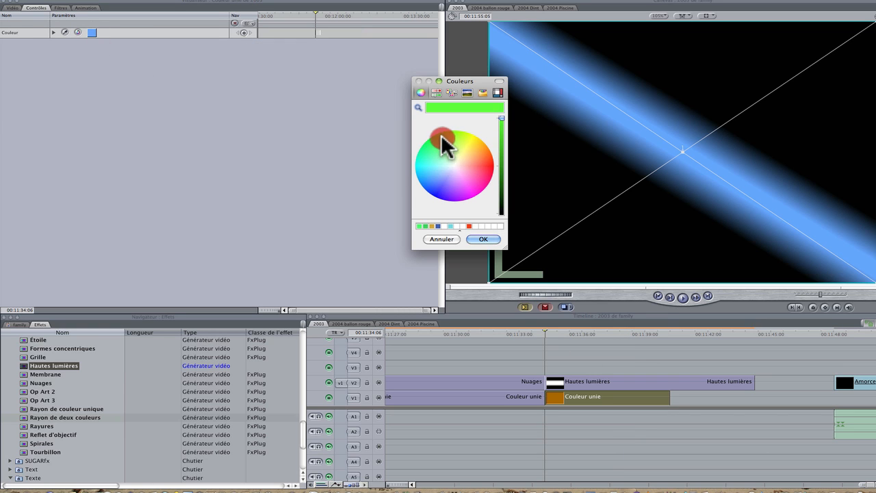
left_click(483, 239)
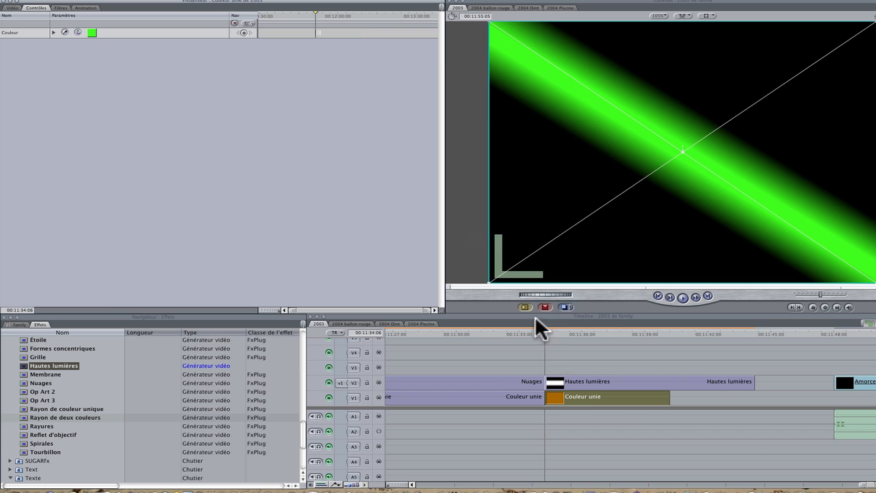
Step: Set the Hautes lumières clip's Largeur to 0 and its Atténuation to 6
double_click(585, 383)
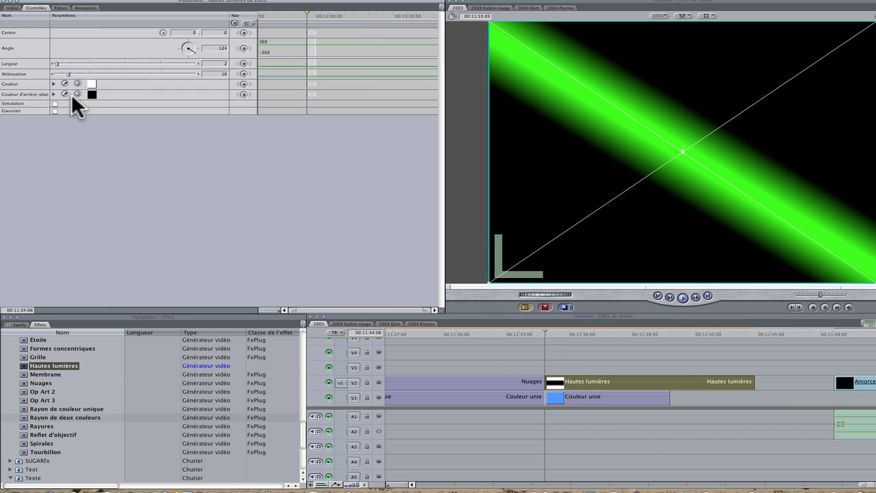
left_click_drag(66, 73, 52, 59)
left_click(485, 239)
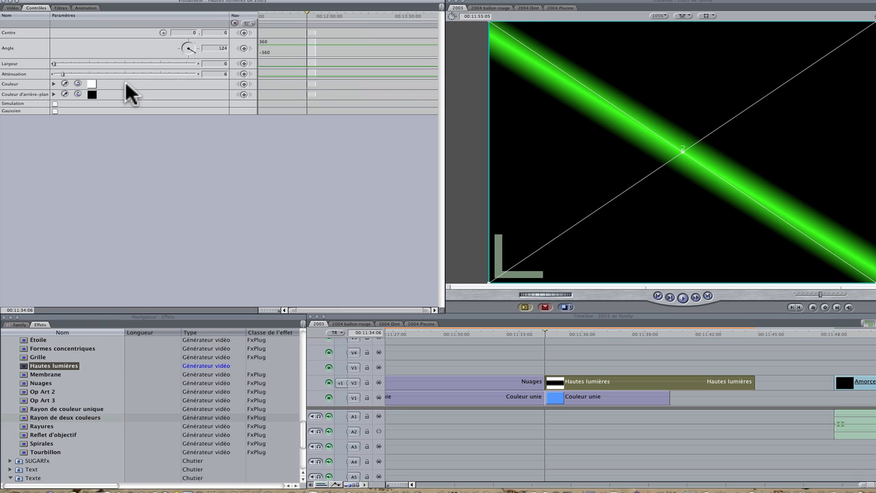
Step: Add keyframes for Centre, Angle, Largeur and Atténuation at the start of the Hautes lumières clip
left_click(243, 48)
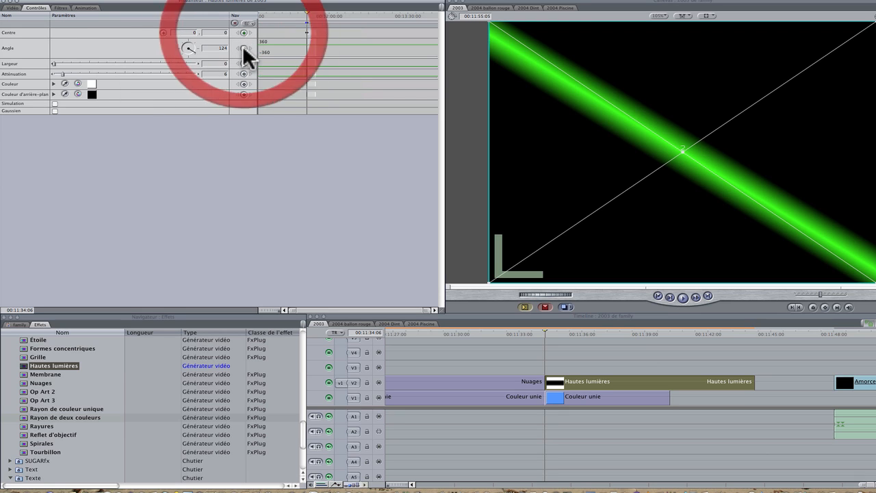
left_click(243, 64)
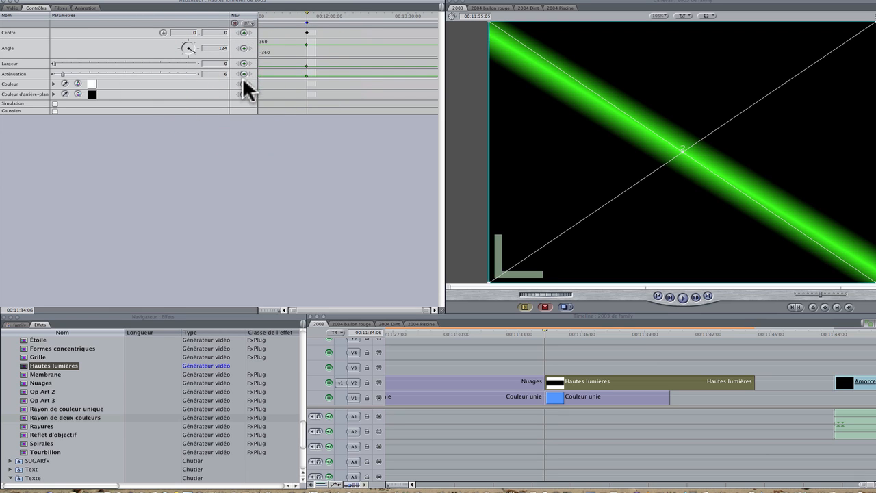
left_click(243, 74)
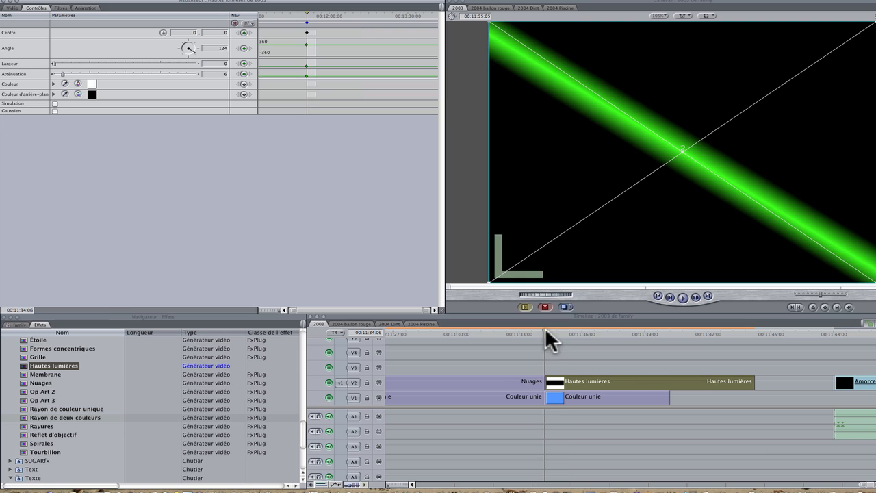
Step: At 00:11:40:04, on the last frame of the green clip, set Hautes lumières to Angle 49, Largeur 4 and Atténuation 14
left_click_drag(547, 334, 666, 355)
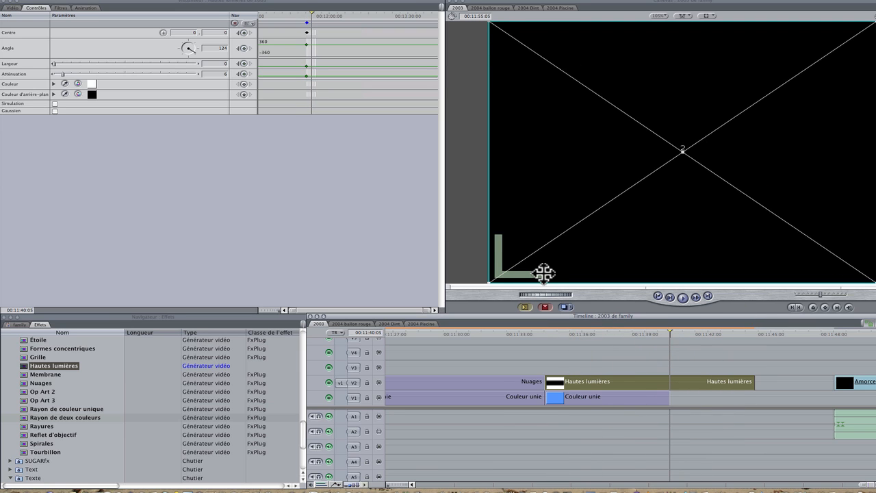
key("Left")
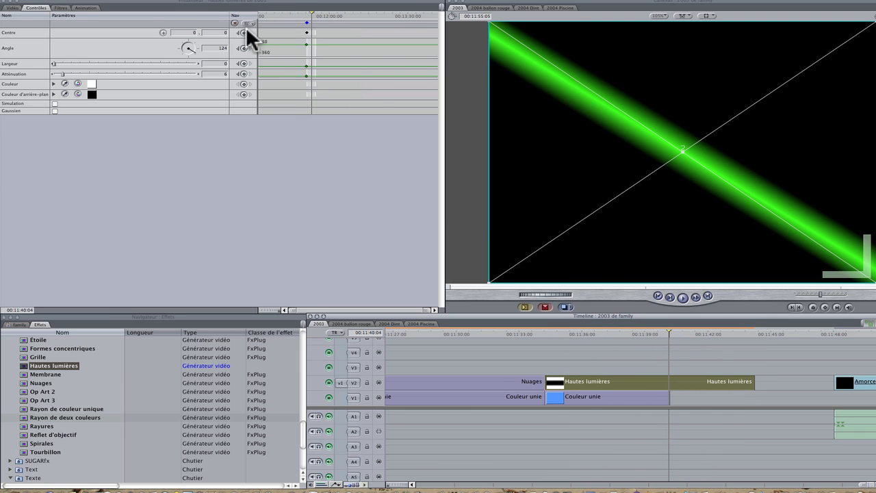
left_click_drag(191, 55, 198, 46)
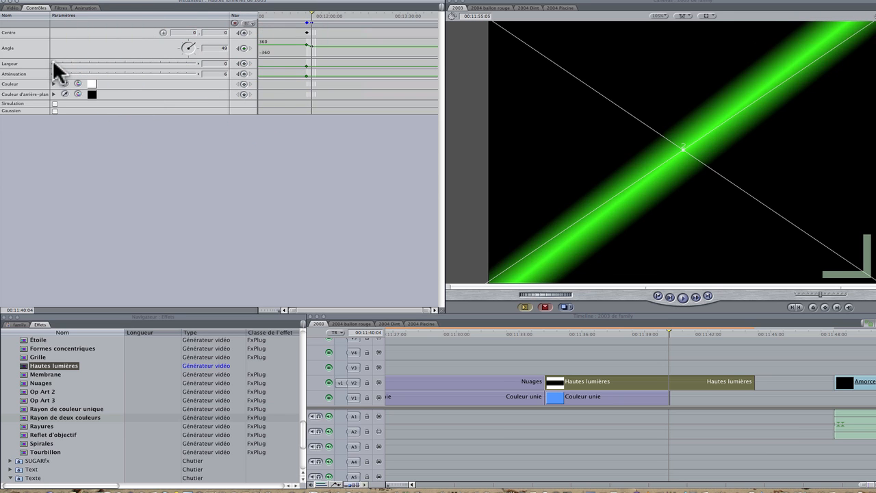
left_click_drag(53, 63, 73, 72)
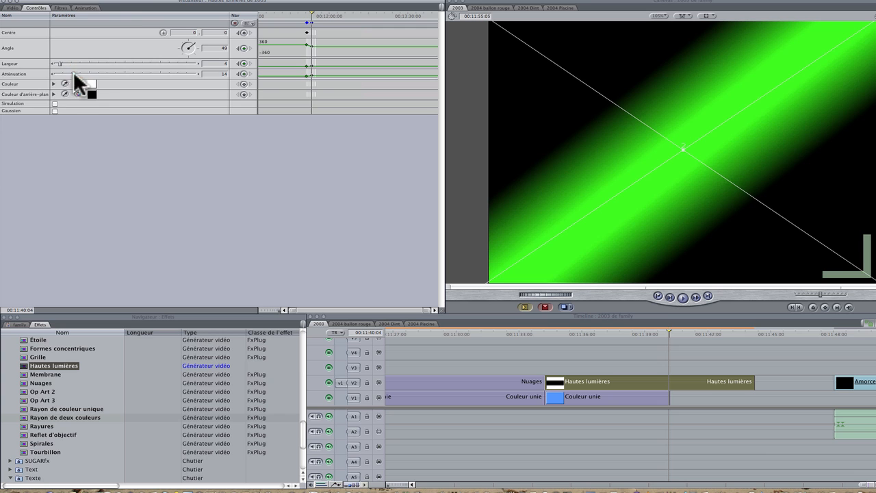
Step: Play the animated Hautes lumières beam from just before the clip's start to check its movement
left_click(541, 334)
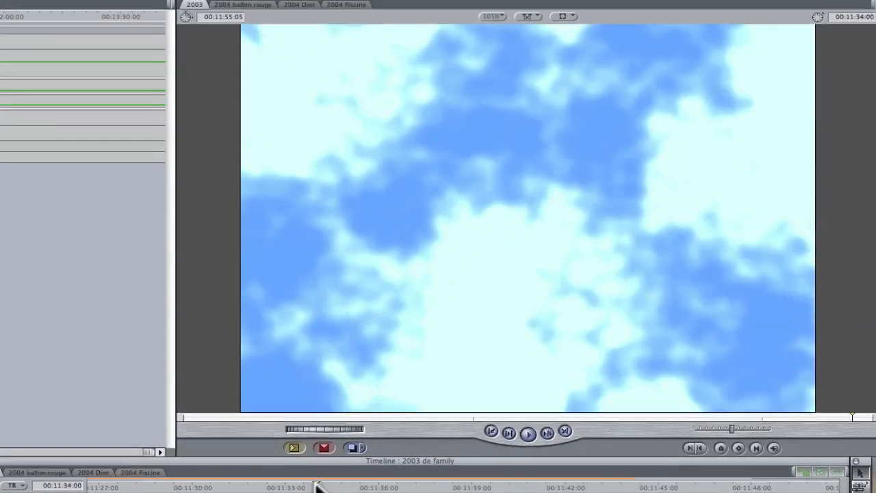
key("space")
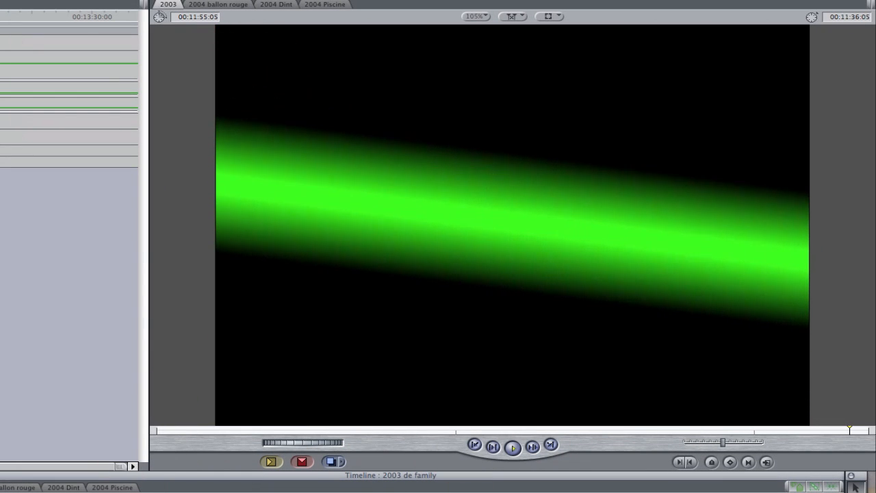
key("super+1")
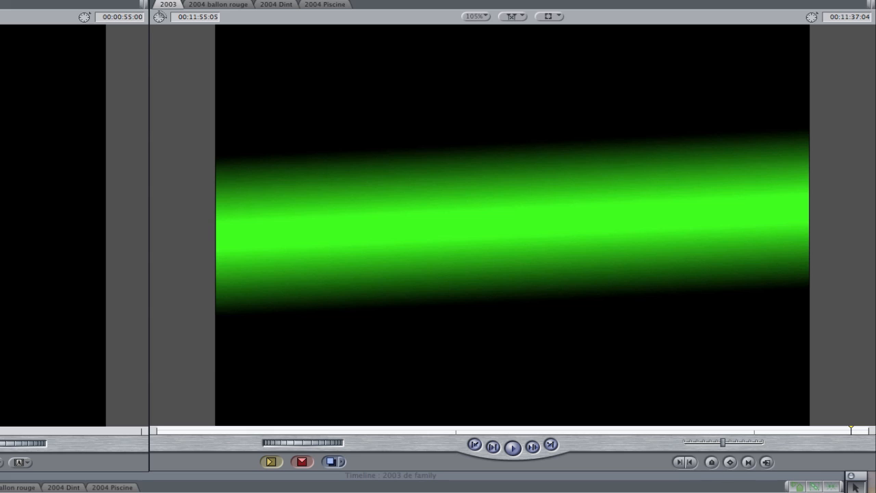